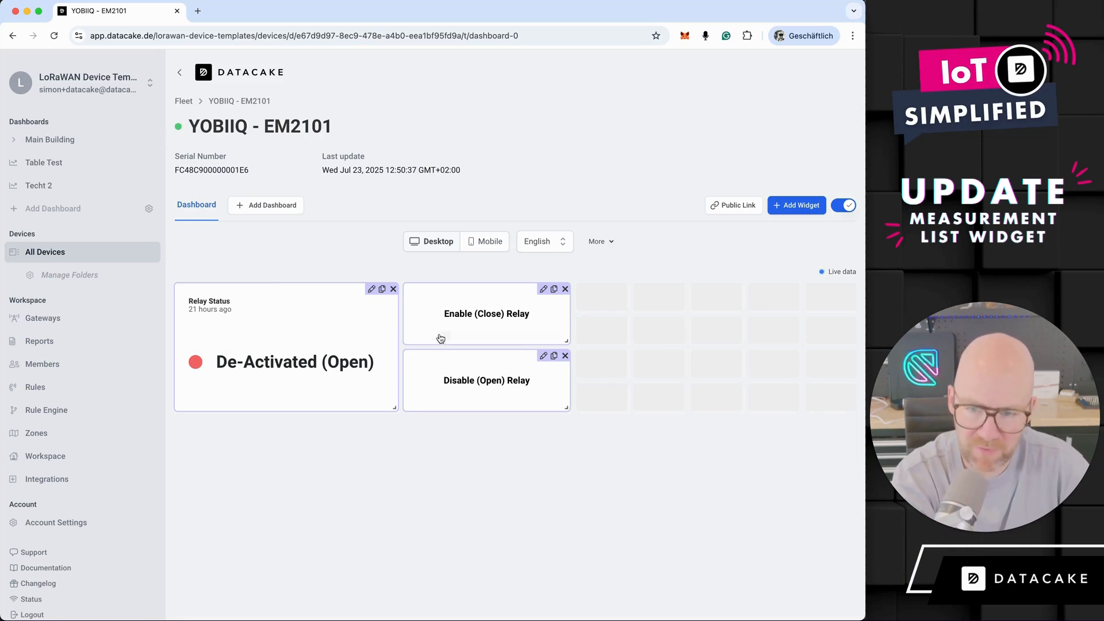
# - Add a Measurement List widget for the Relay Status field to the device dashboard, save it and leave dashboard editing
pyautogui.click(801, 206)
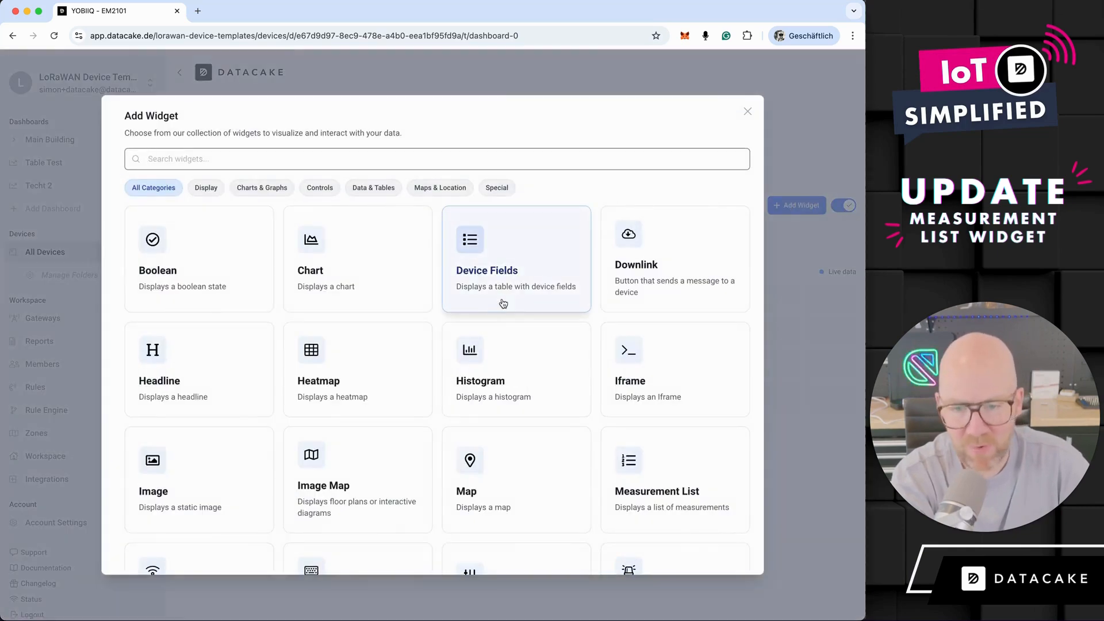
pyautogui.click(649, 469)
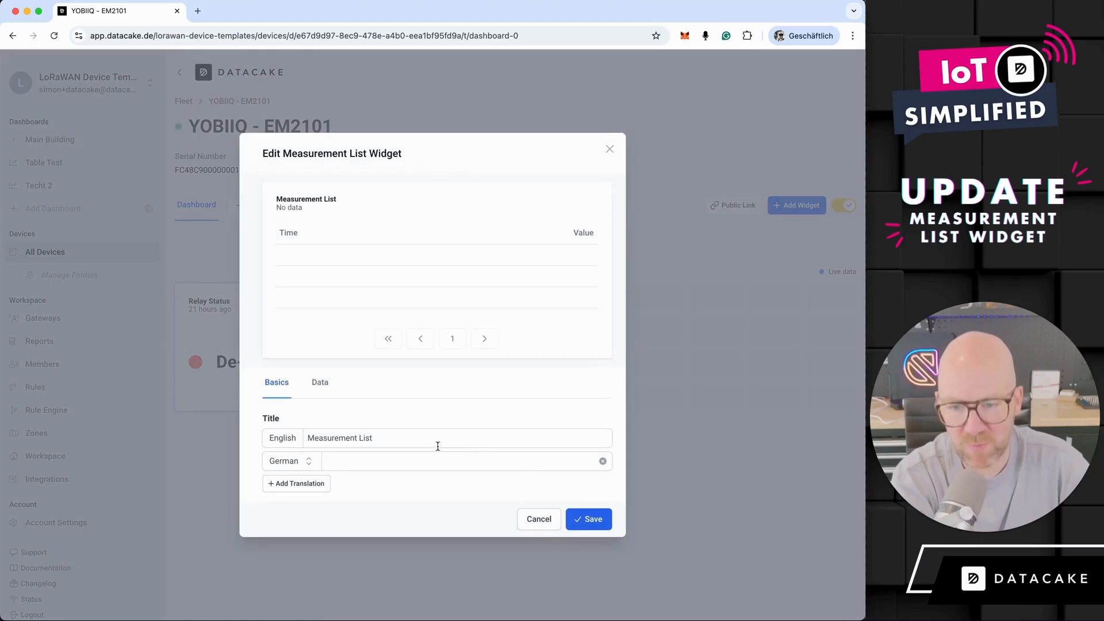
pyautogui.click(320, 389)
pyautogui.click(309, 429)
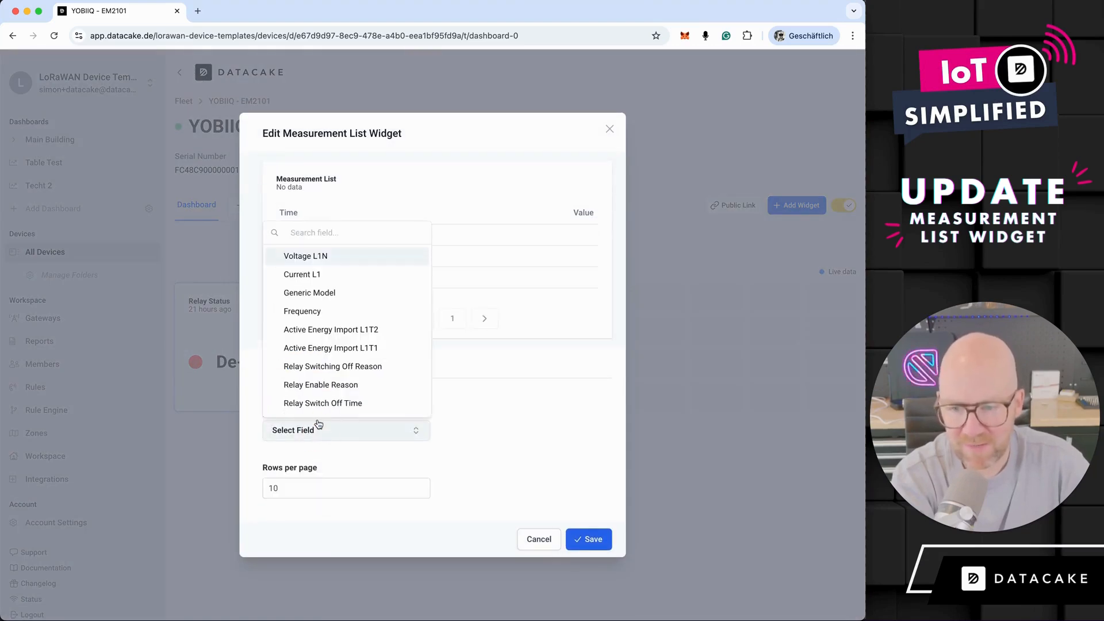
pyautogui.scroll(-2, 360, 322)
pyautogui.scroll(-1, 362, 346)
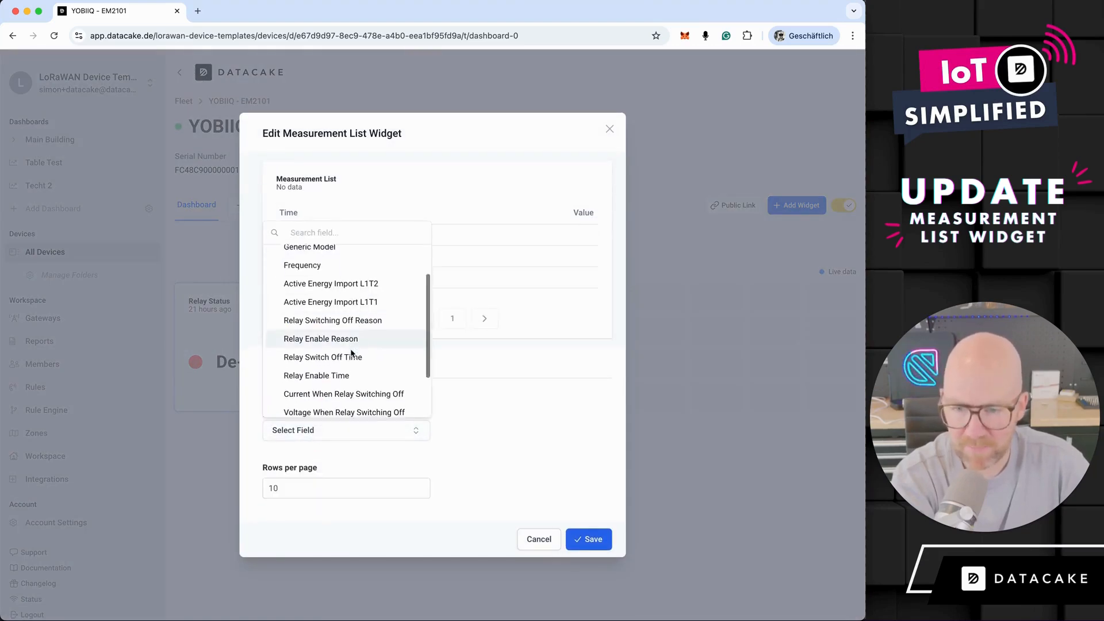
pyautogui.click(357, 345)
pyautogui.click(592, 574)
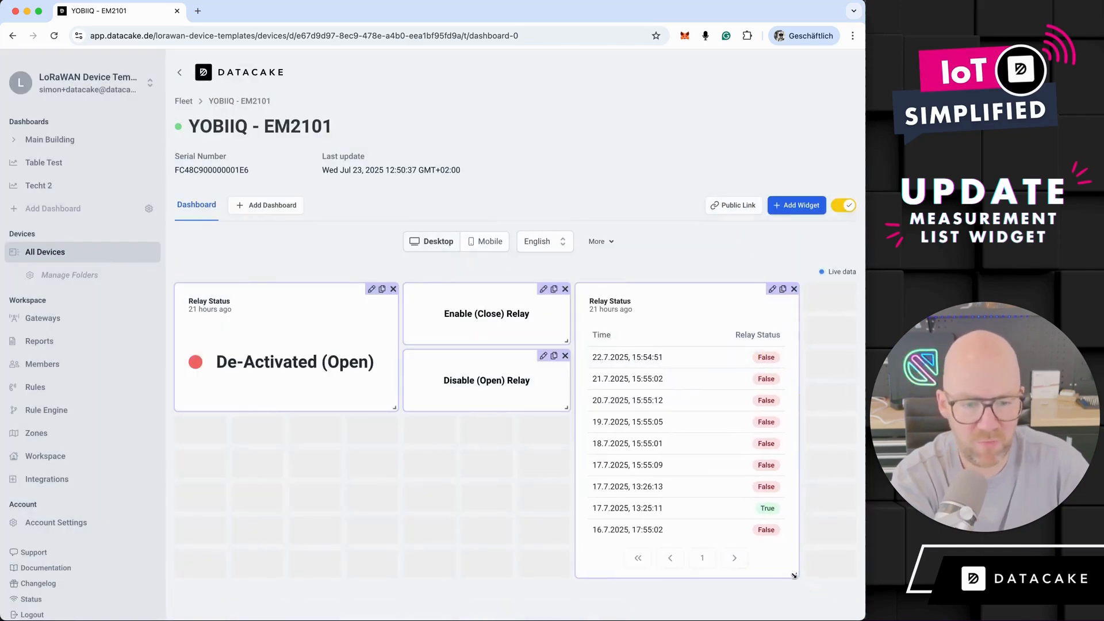
pyautogui.click(839, 206)
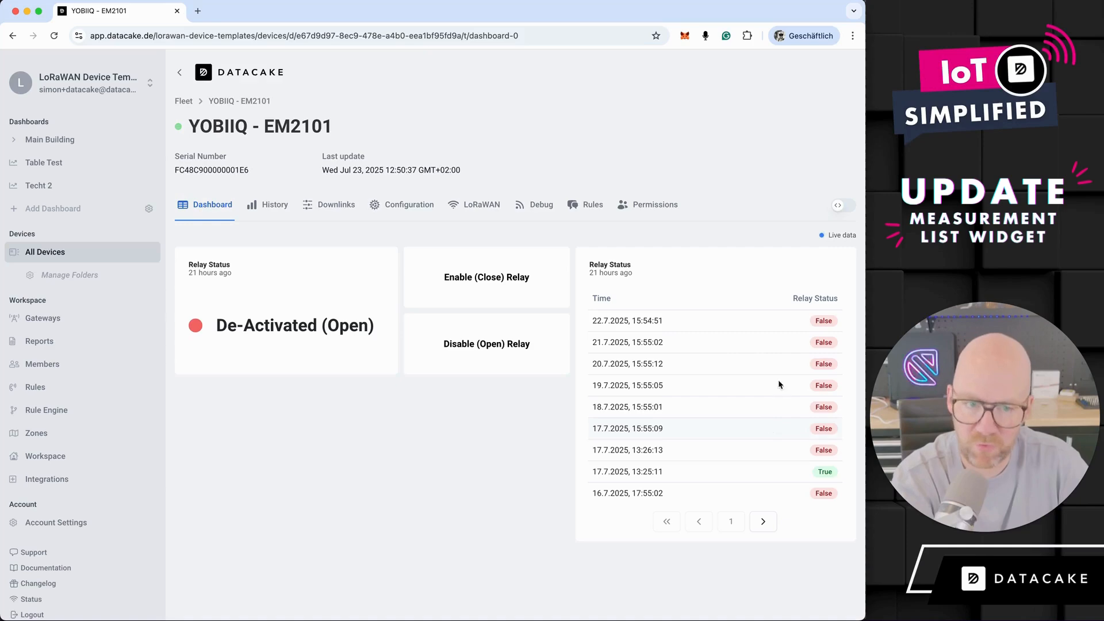
# - Reopen the Relay Status measurement list widget for editing and enable custom boolean values in its data settings
pyautogui.click(840, 205)
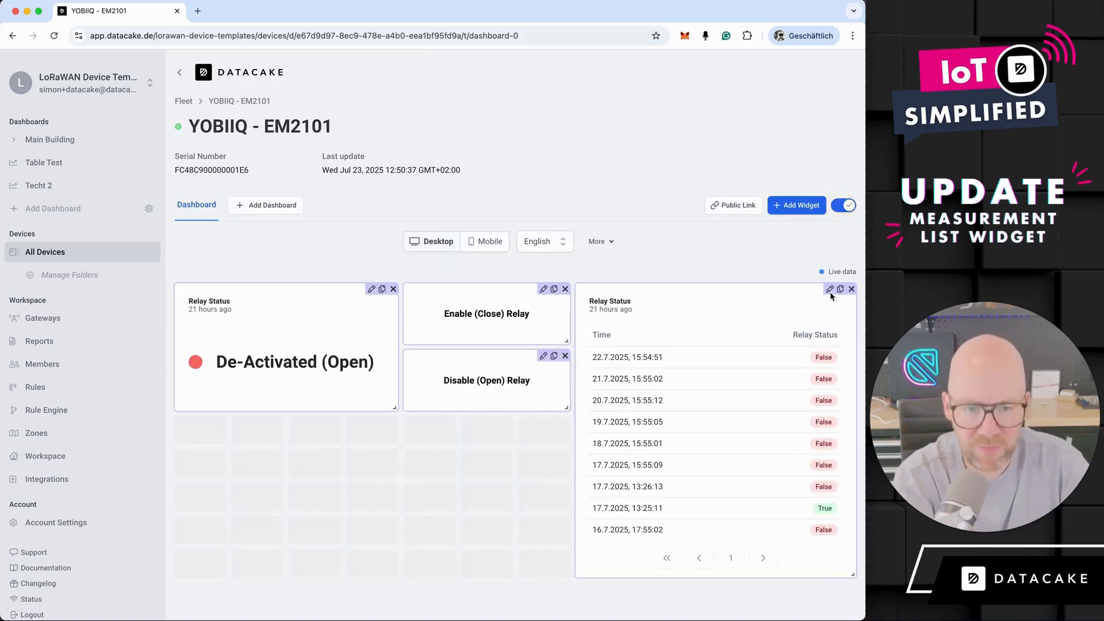
pyautogui.click(829, 289)
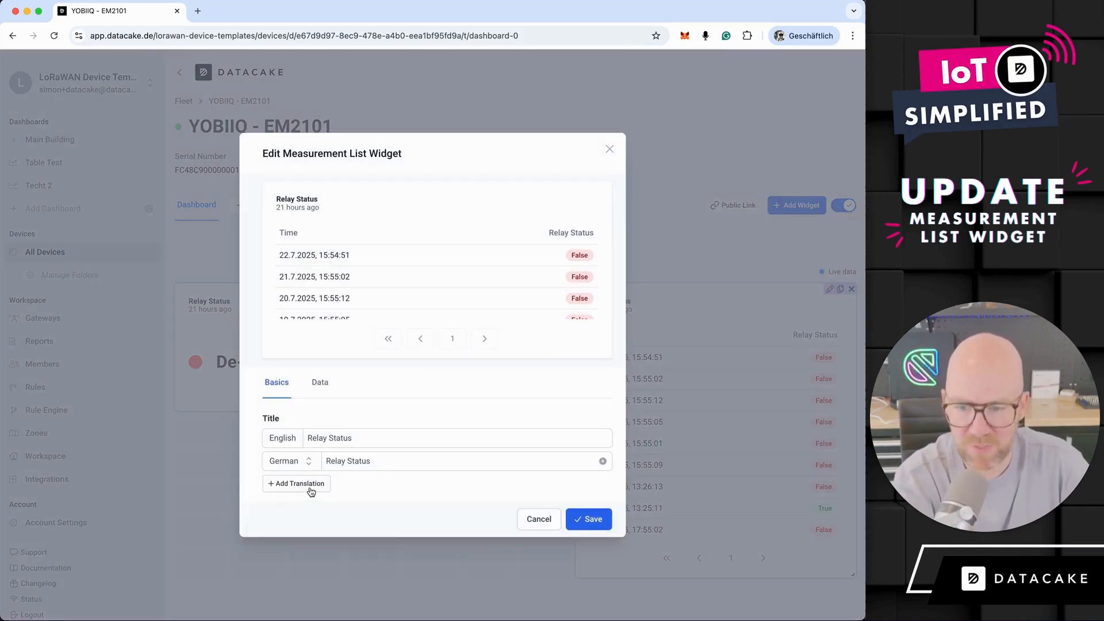
pyautogui.click(320, 383)
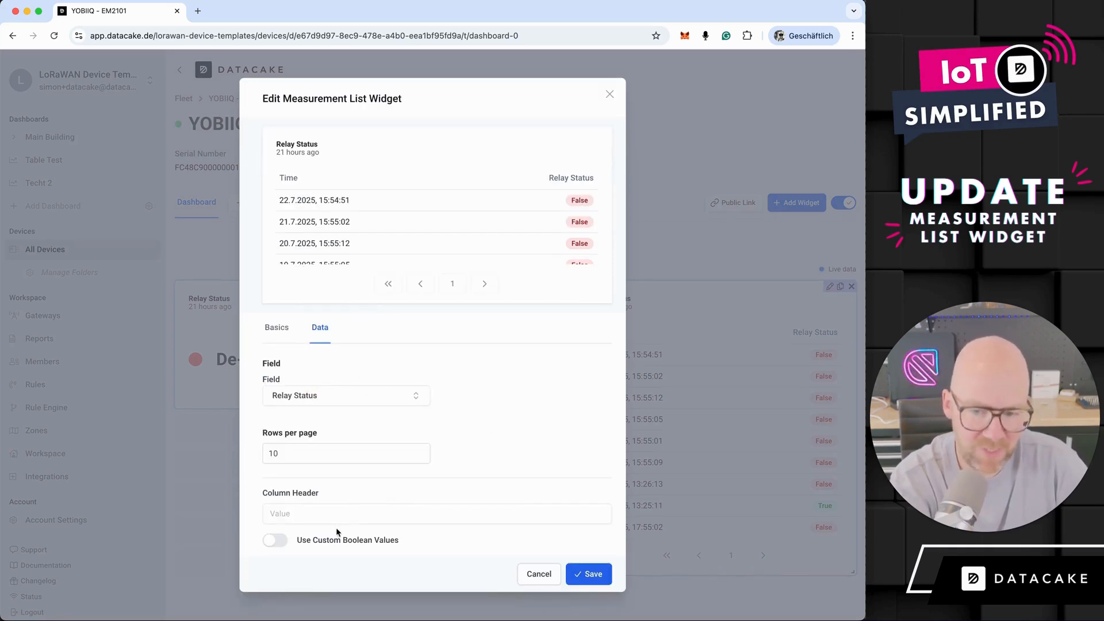
pyautogui.click(286, 540)
pyautogui.scroll(-1, 457, 533)
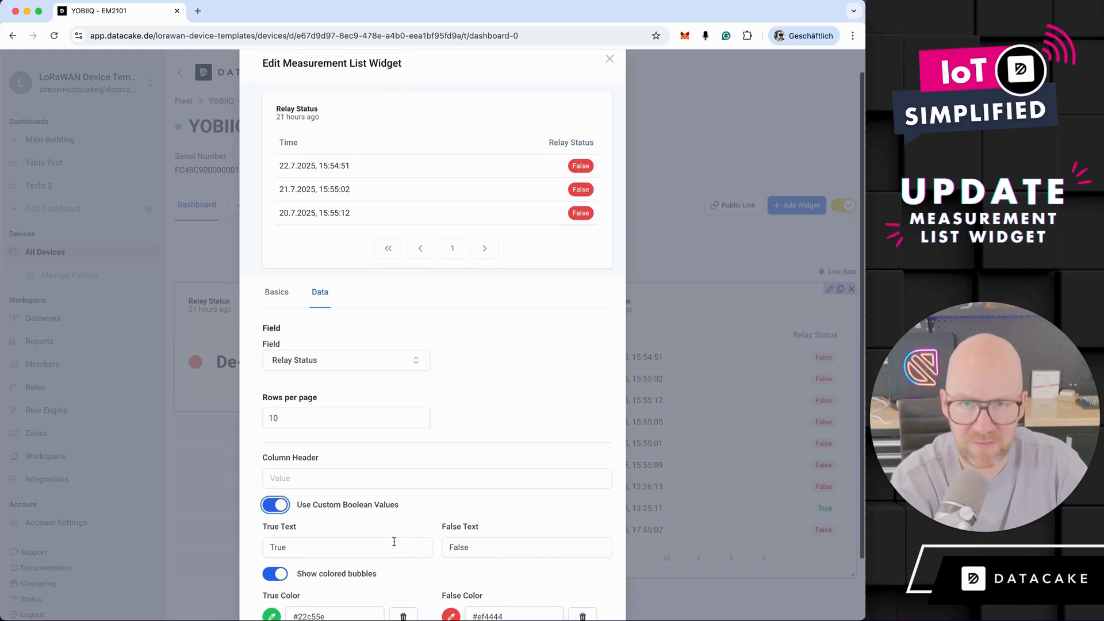
pyautogui.scroll(-1, 393, 543)
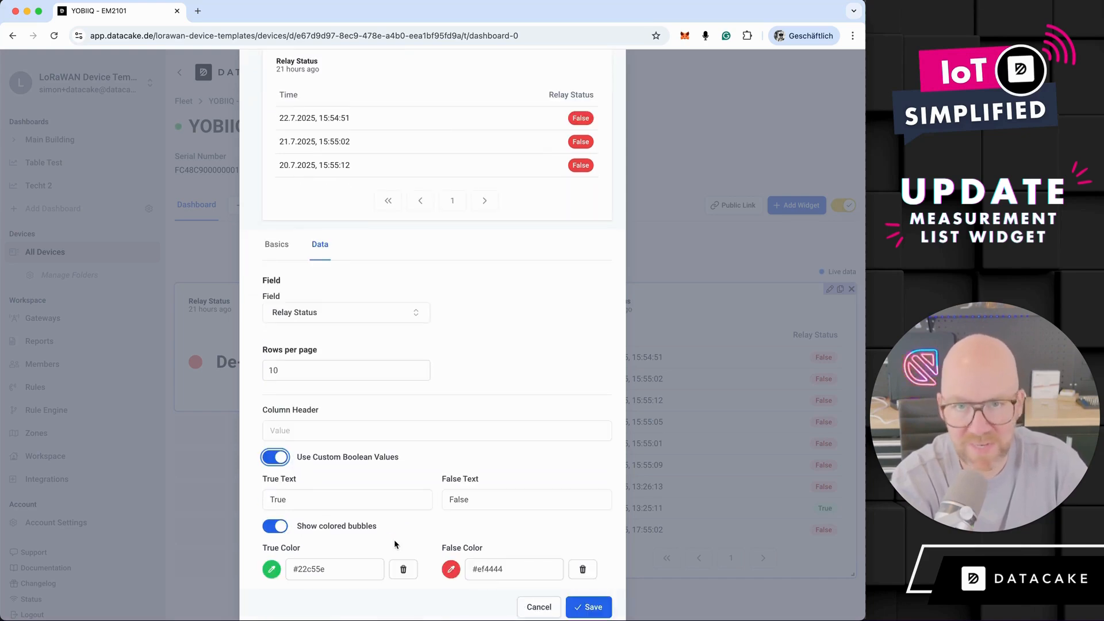
pyautogui.scroll(-1, 394, 543)
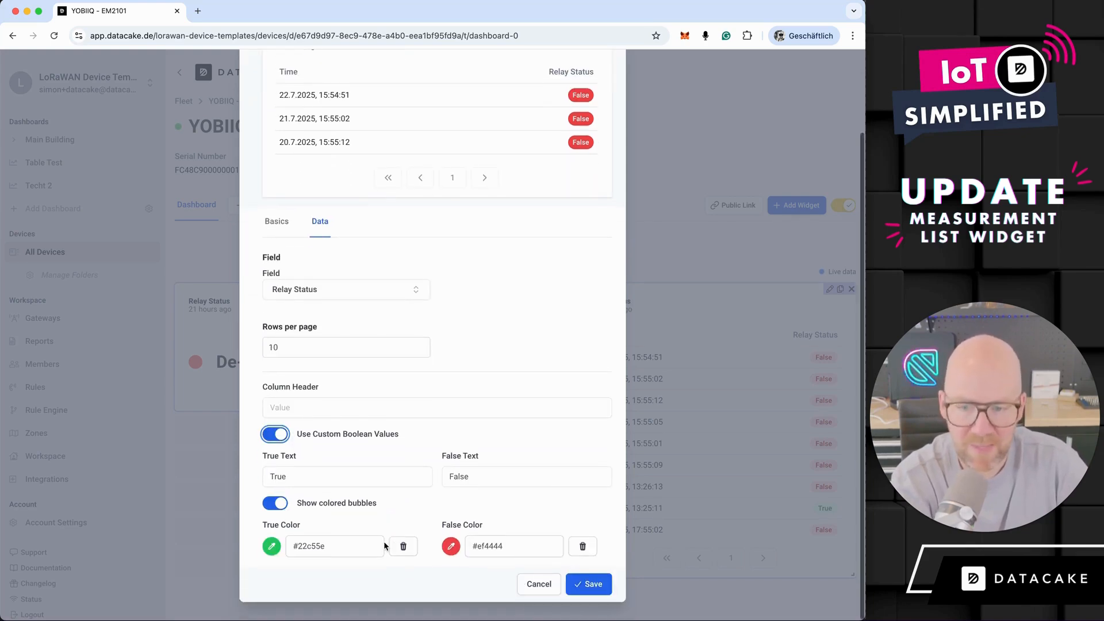
# - Set the true text to "Relay is switched On", the false text to "Relay is switched Off" and the column header to "What is the Relay like?"
pyautogui.doubleClick(356, 483)
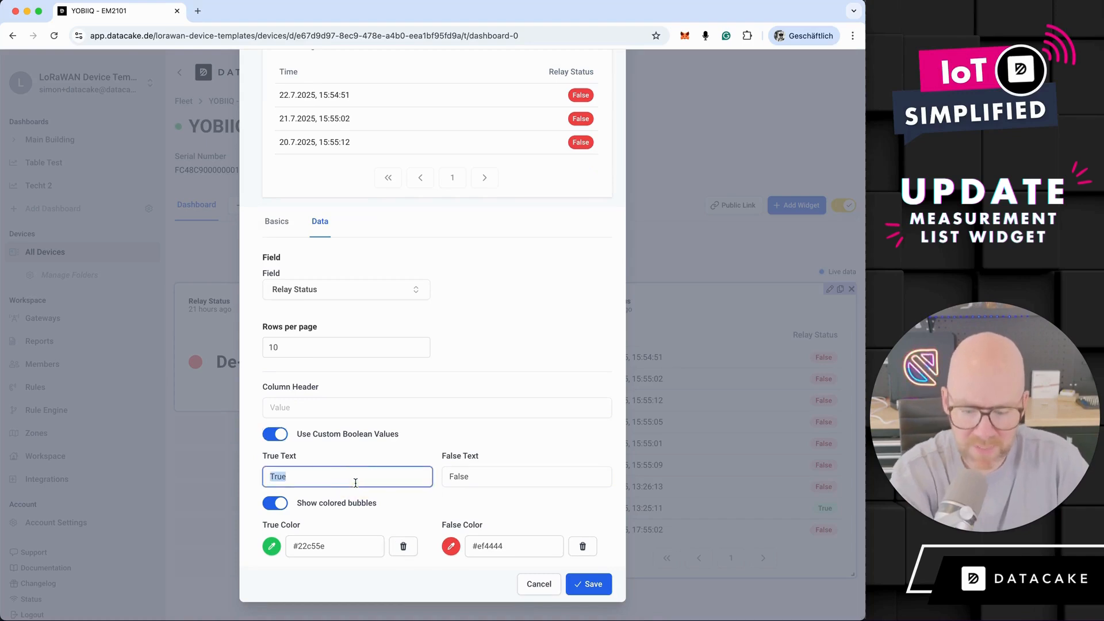
pyautogui.write('Relay is switched On')
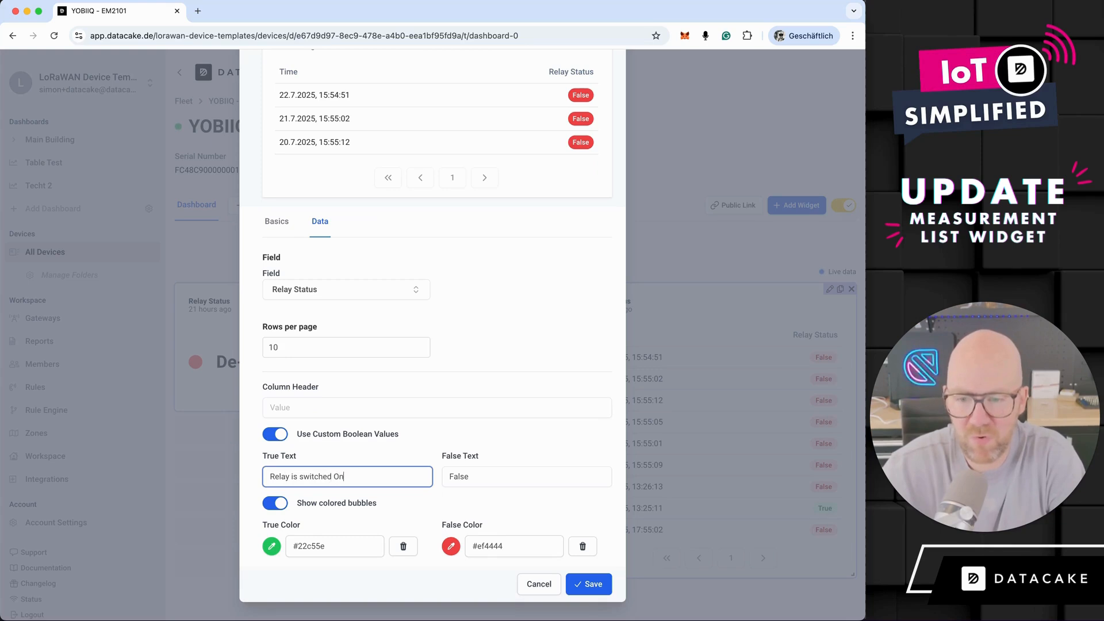
pyautogui.press('Tab')
pyautogui.write('Relay is ')
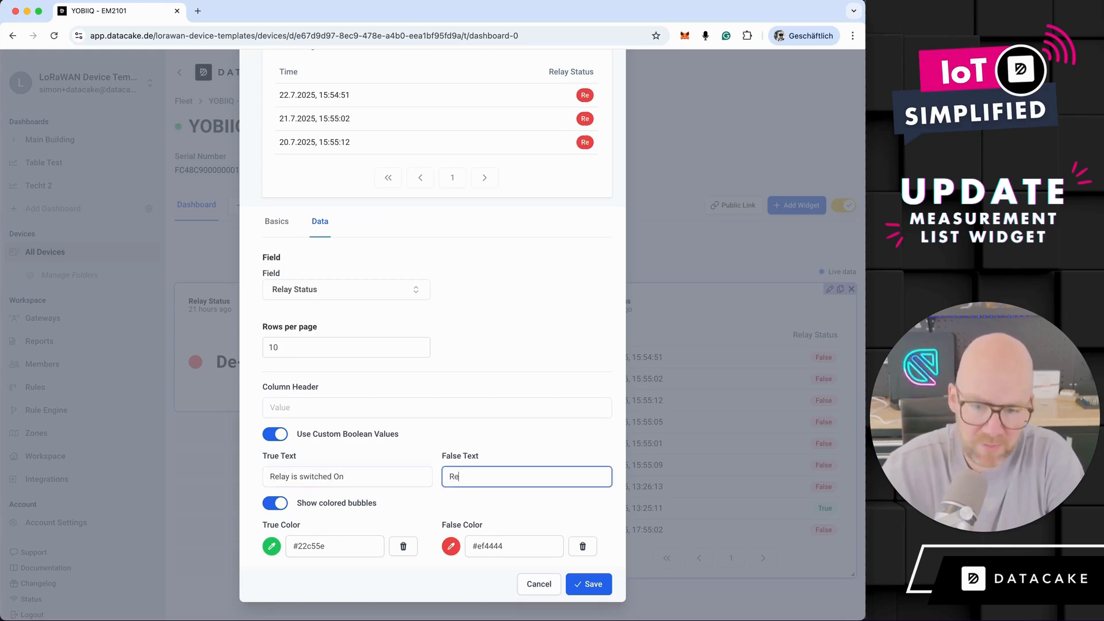
pyautogui.write('switched Off')
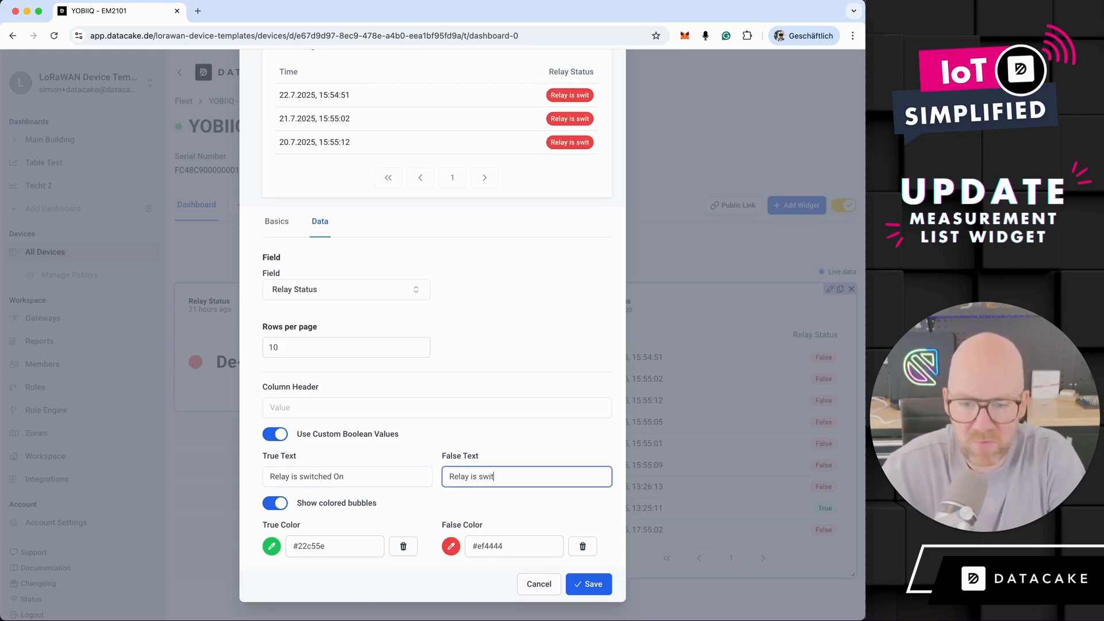
pyautogui.click(394, 410)
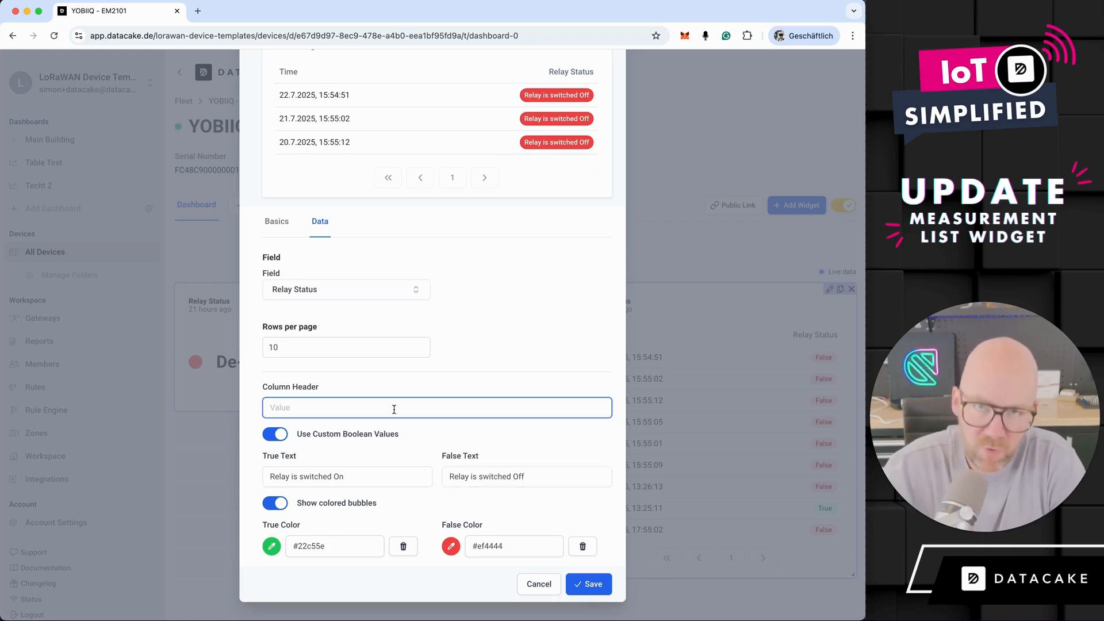
pyautogui.write('What is the Relay like?')
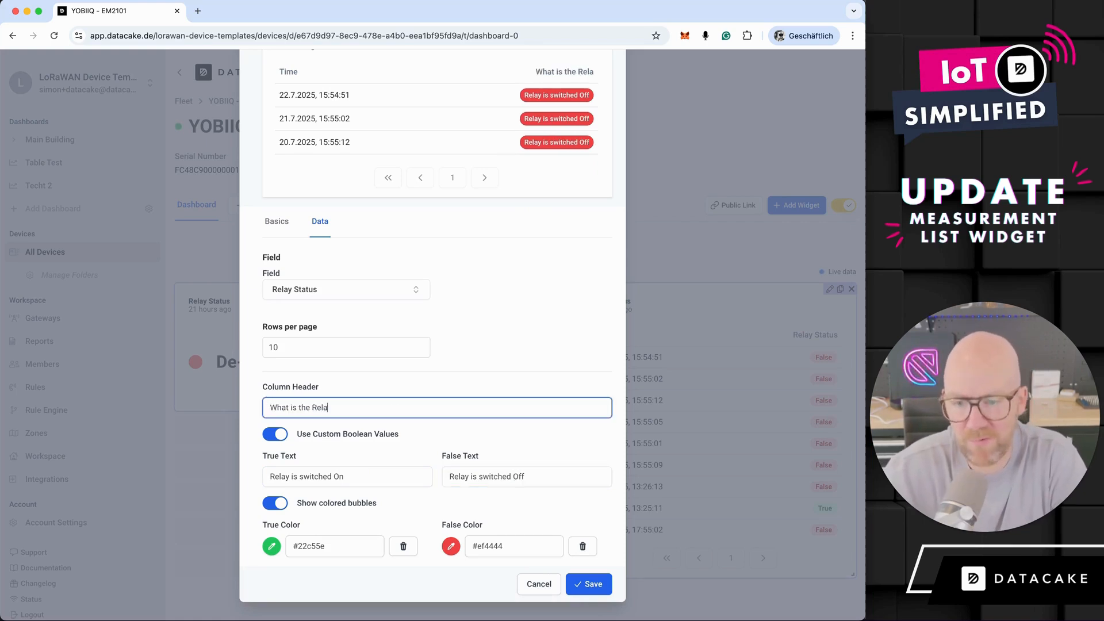
# - Set the true color to green #48bb78 and the false color to gray #a0aec0, save the widget and review the list outside edit mode
pyautogui.click(271, 544)
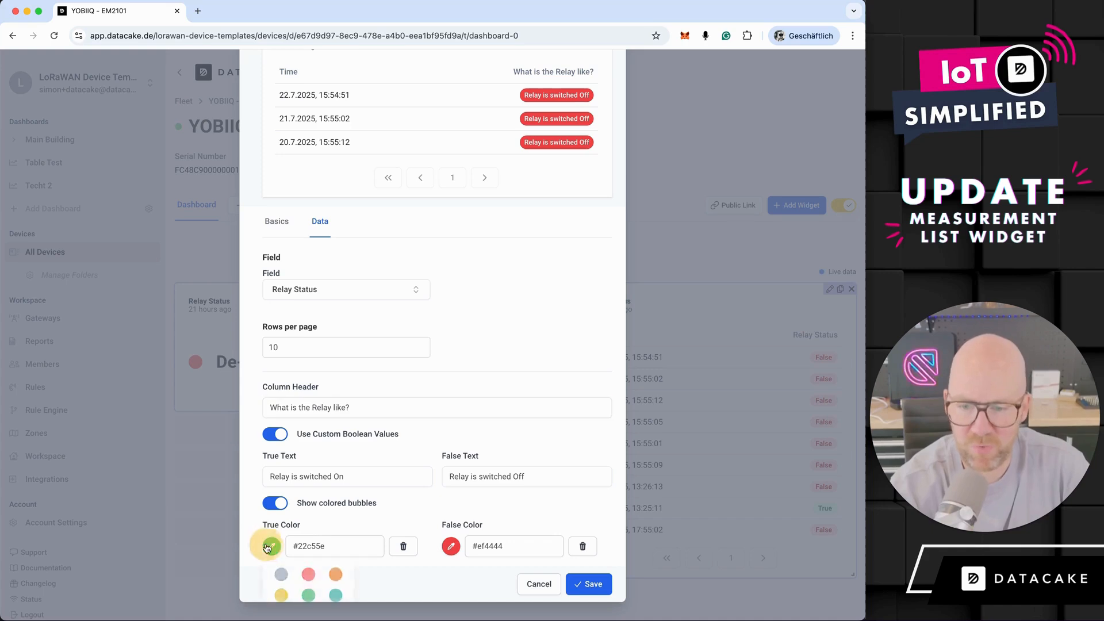
pyautogui.click(309, 595)
pyautogui.click(451, 545)
pyautogui.scroll(-2, 514, 569)
pyautogui.click(461, 539)
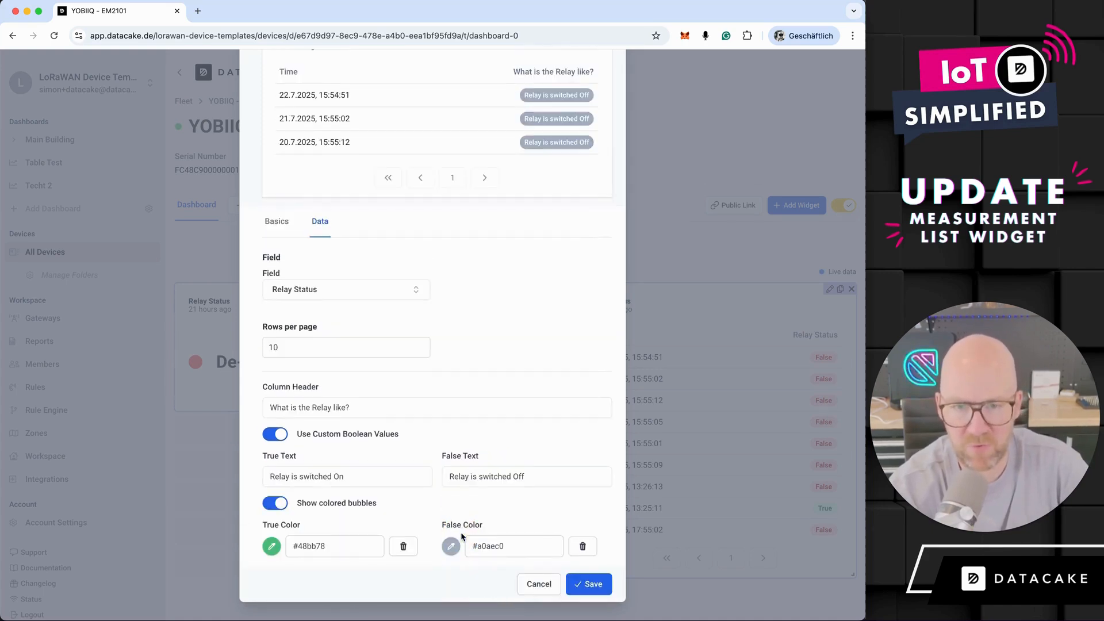
pyautogui.click(592, 583)
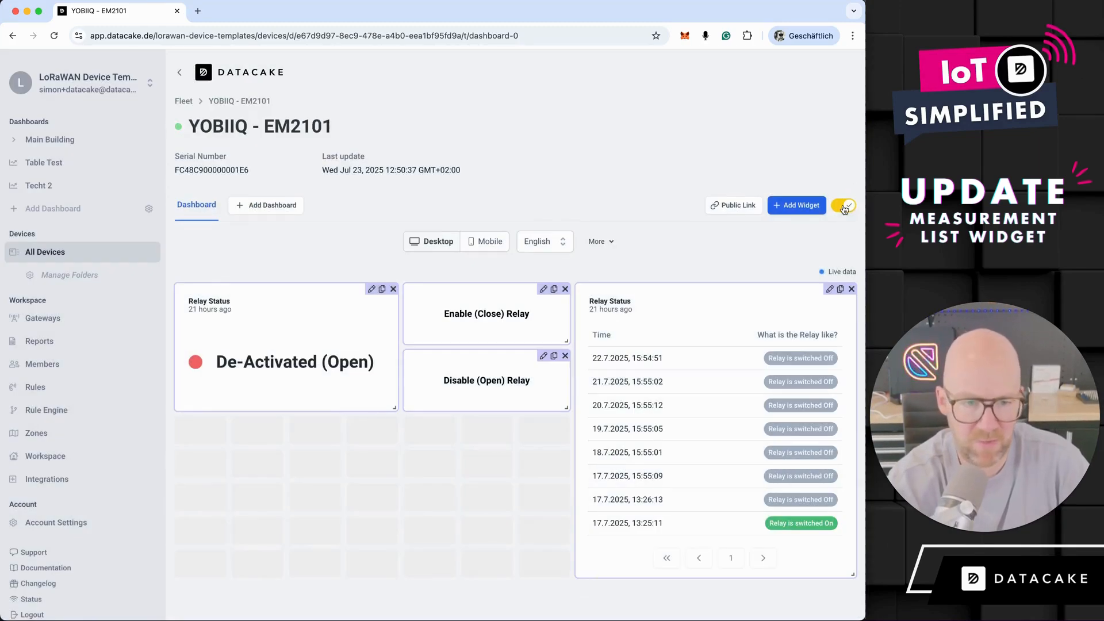
pyautogui.click(844, 207)
pyautogui.scroll(-2, 815, 412)
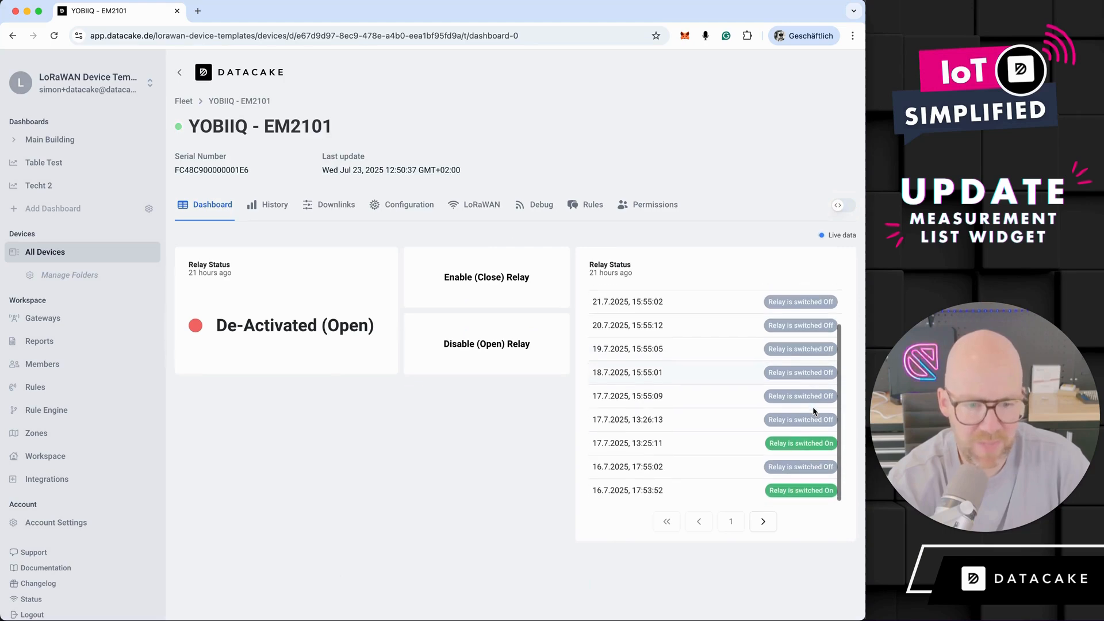
pyautogui.scroll(2, 814, 411)
pyautogui.scroll(-2, 788, 490)
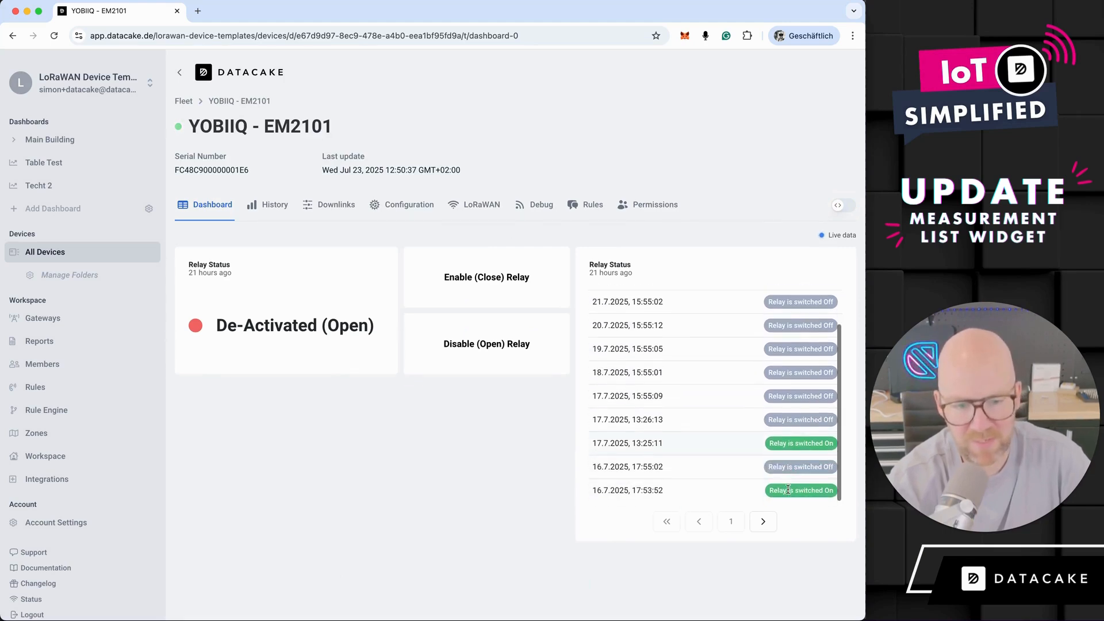
pyautogui.scroll(2, 780, 450)
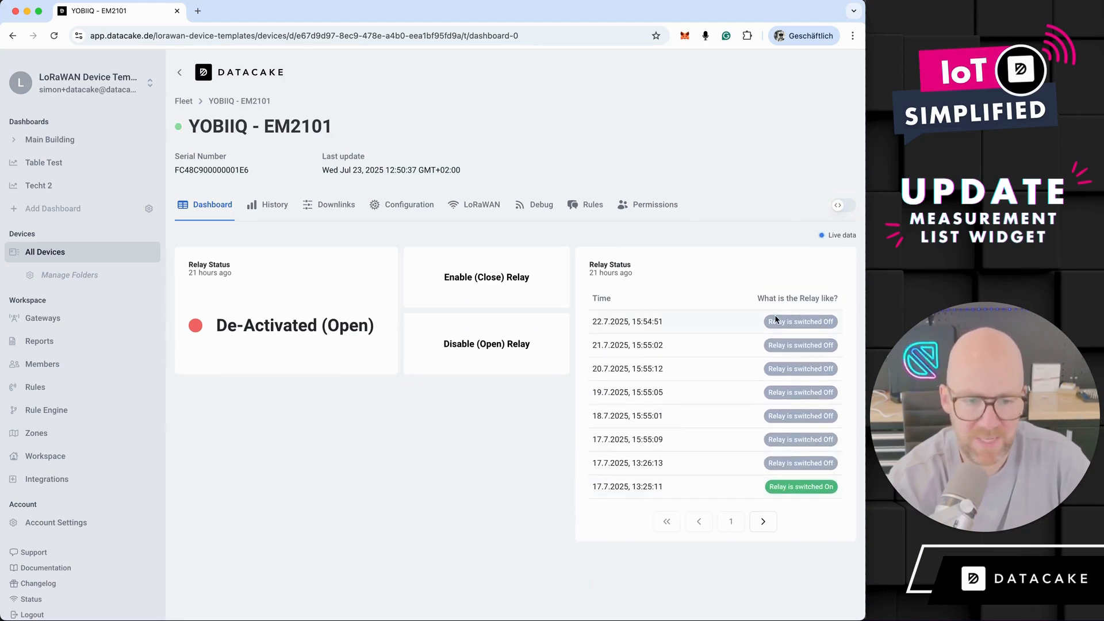
pyautogui.click(844, 205)
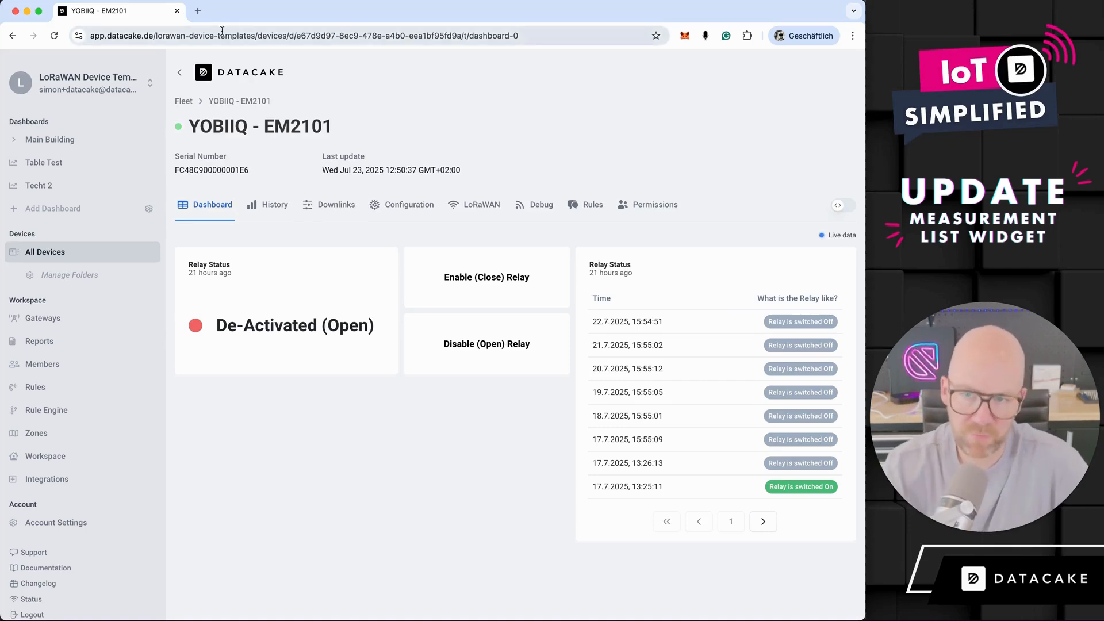
# - Open the Fridge 01 device dashboard in a new browser tab and look through its Door Open list
pyautogui.click(197, 11)
pyautogui.write('https://app.datacake.de/cold-chain-monitoring-demonstration/devices/d/708449ef-5f76-4267-ac5d-ca57ee653522/t/dashboard-0')
pyautogui.press('Return')
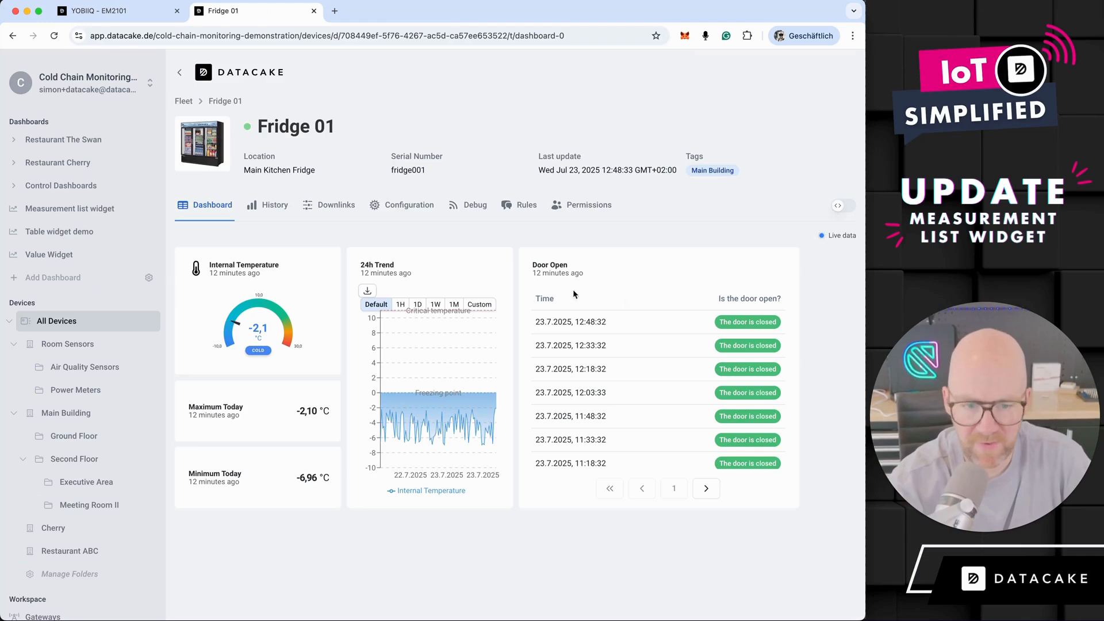
pyautogui.scroll(-3, 660, 371)
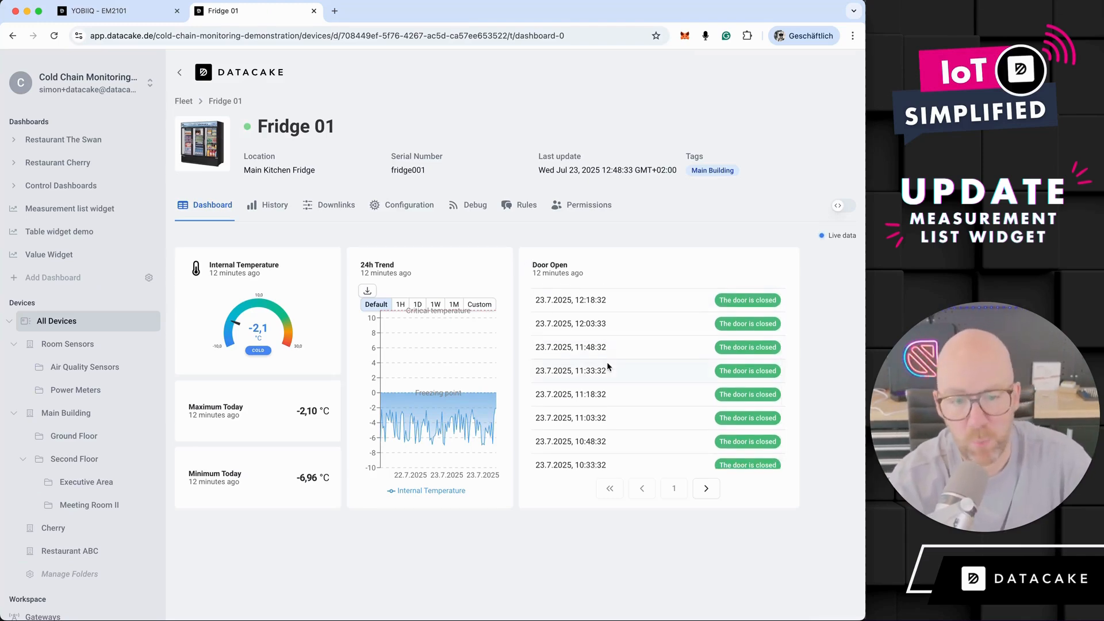
pyautogui.scroll(3, 606, 361)
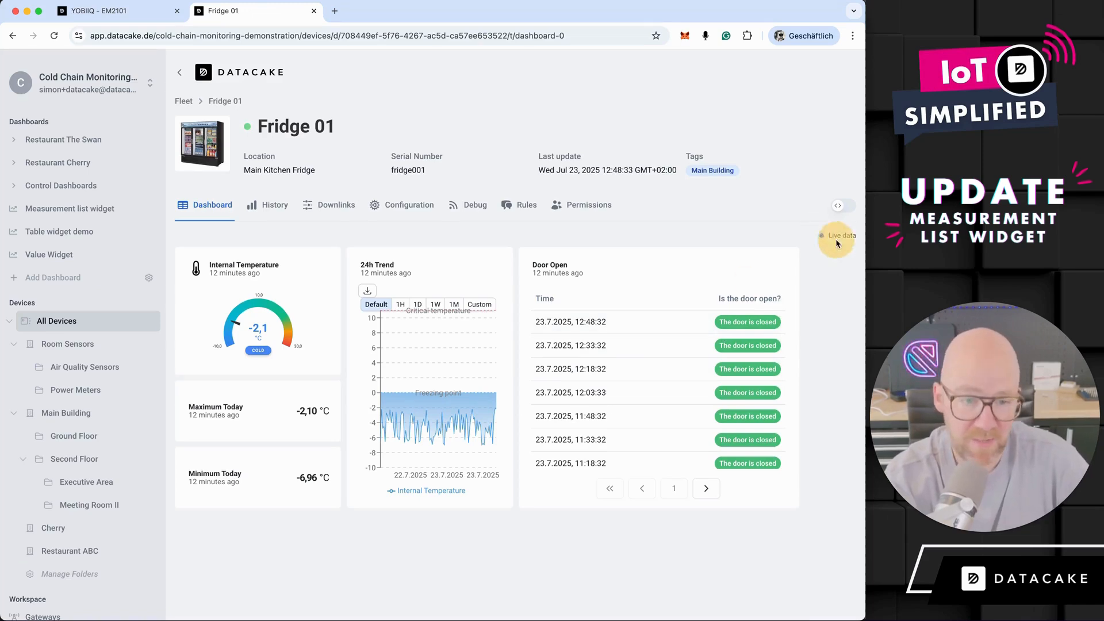
# - Add a Measurement List widget to the Fridge 01 dashboard with Internal Temperature as its field
pyautogui.click(840, 207)
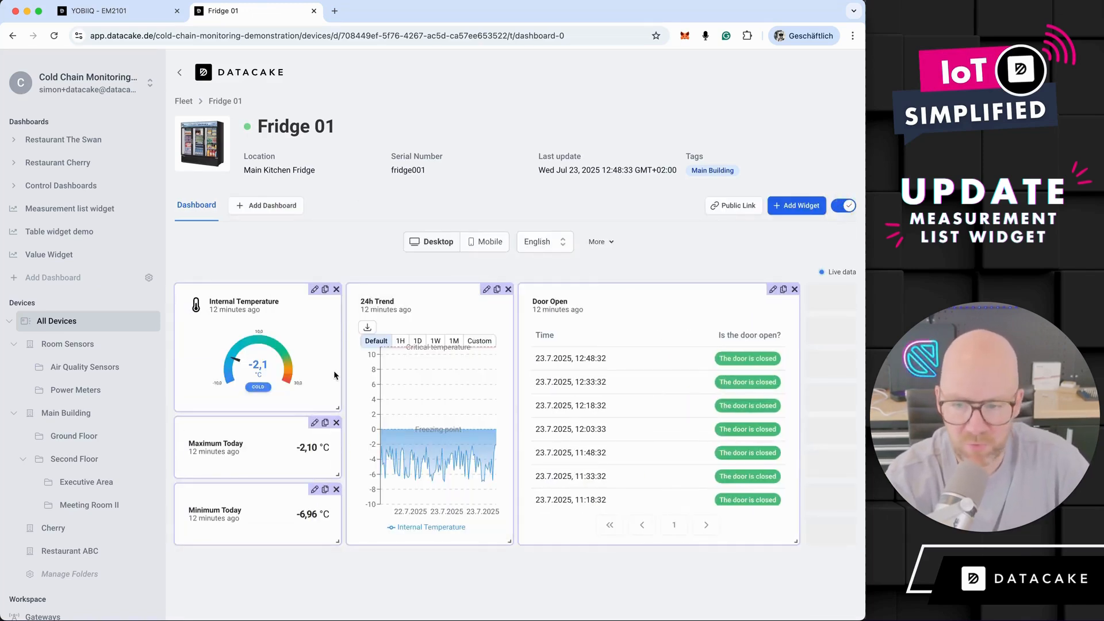
pyautogui.click(799, 205)
pyautogui.click(621, 473)
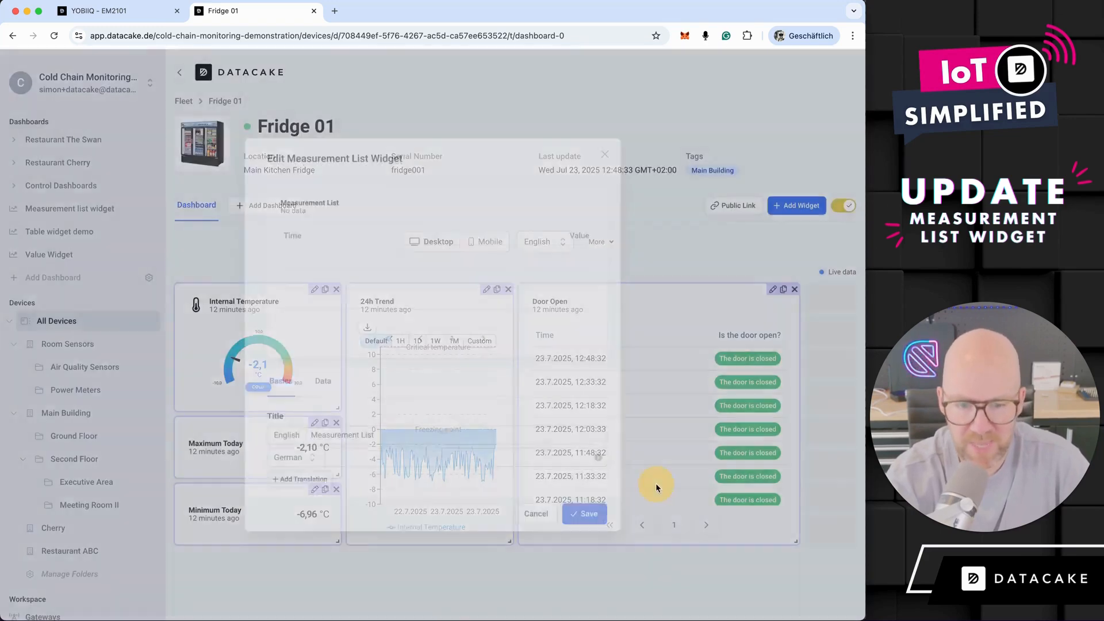
pyautogui.click(331, 390)
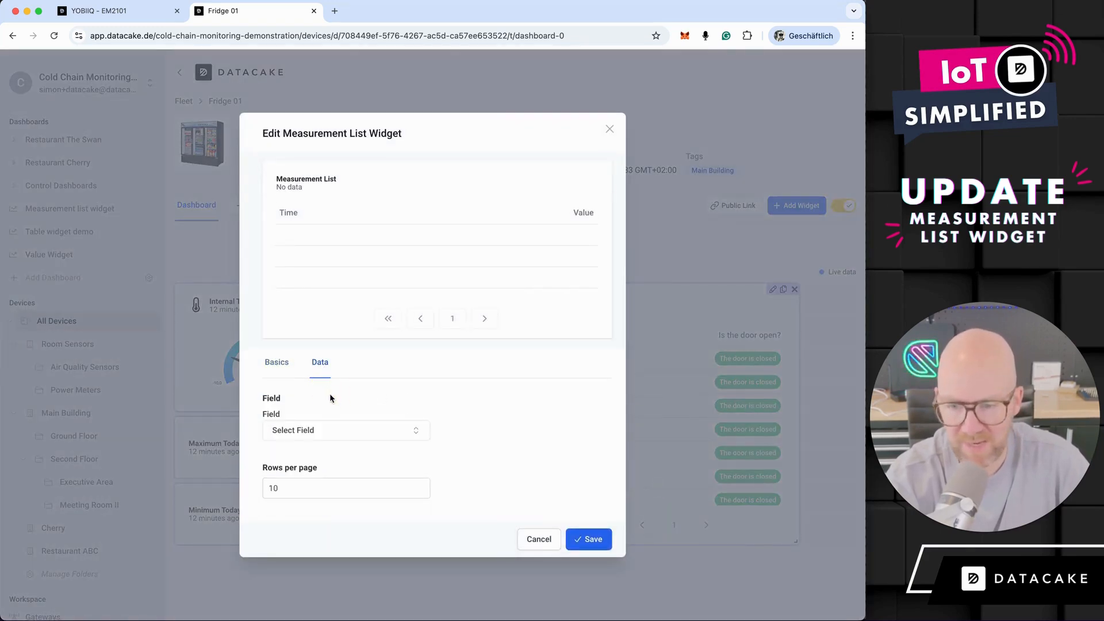
pyautogui.click(330, 431)
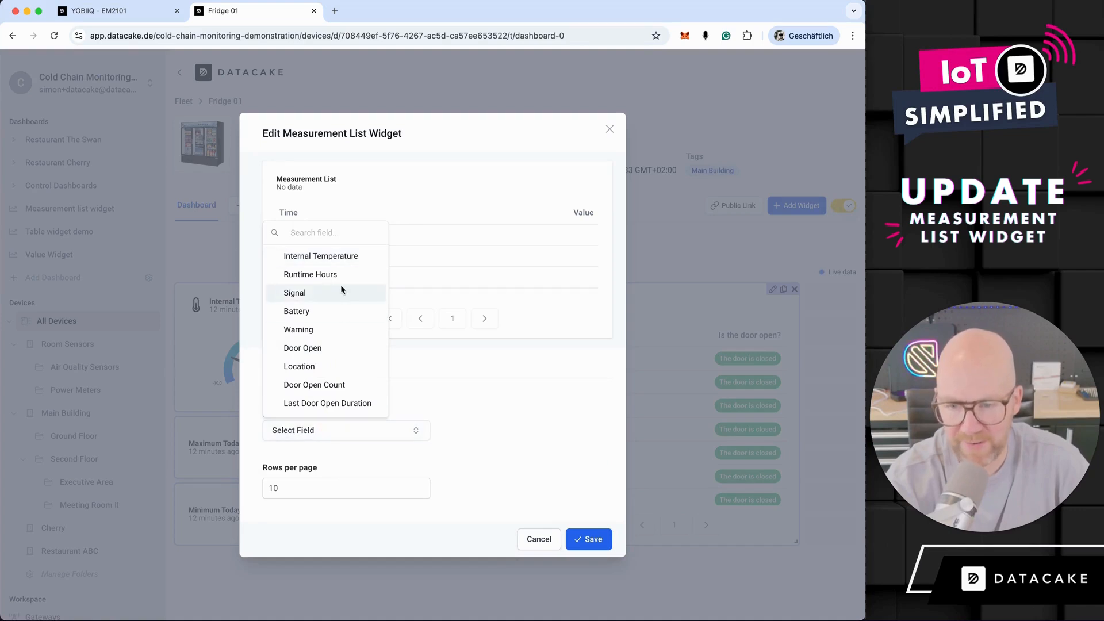
pyautogui.click(339, 255)
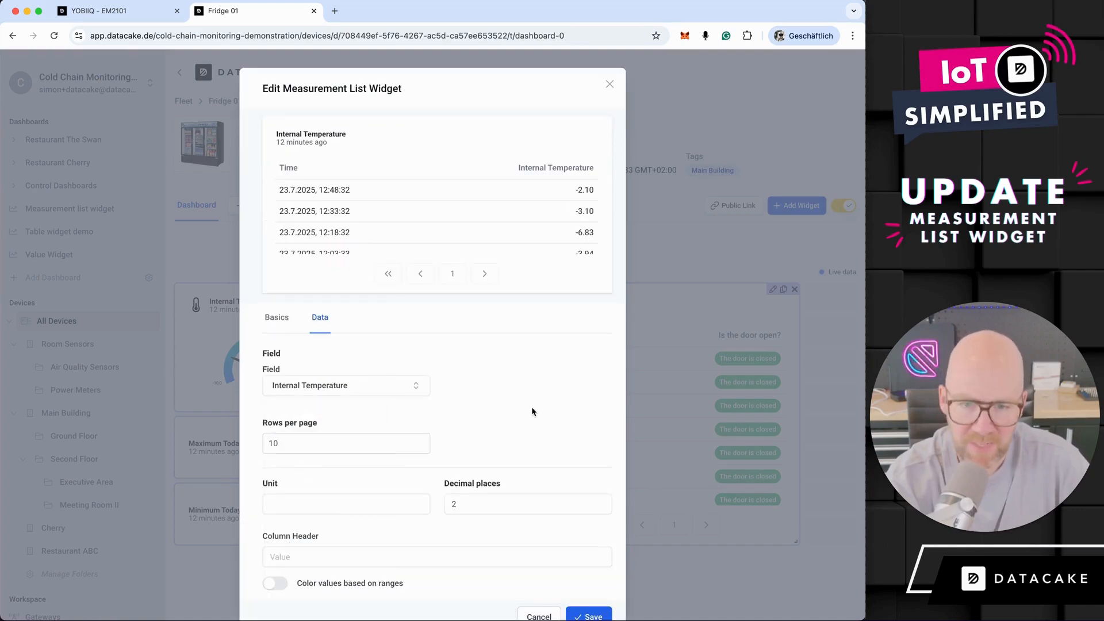
# - Look through the Internal Temperature preview rows and set the unit of the values to °C
pyautogui.scroll(-1, 567, 230)
pyautogui.scroll(-3, 567, 230)
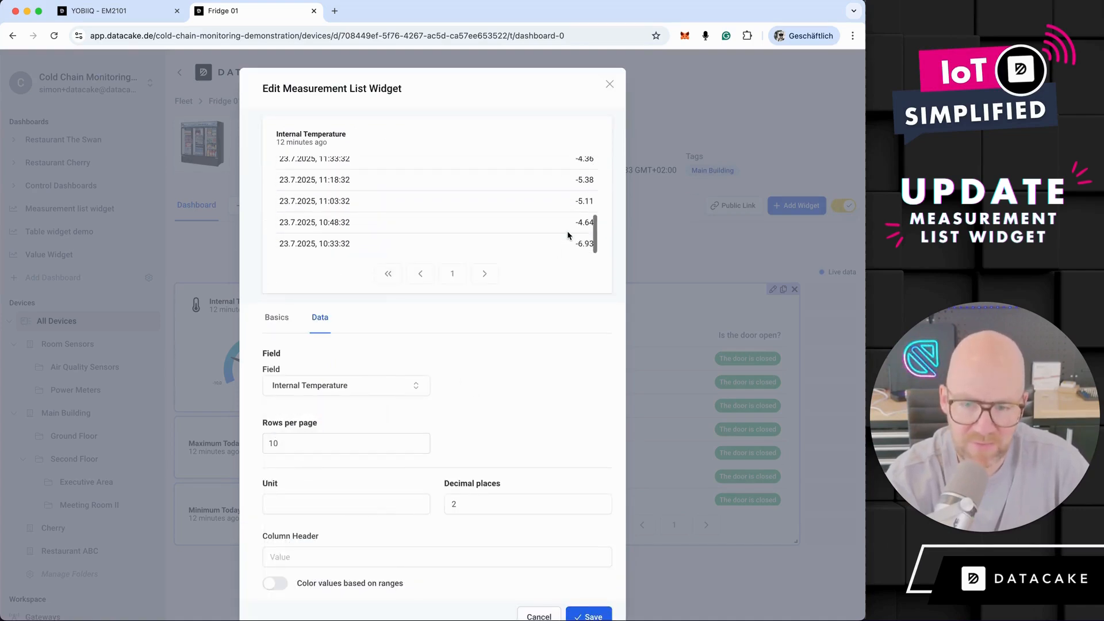
pyautogui.click(273, 506)
pyautogui.write('°C')
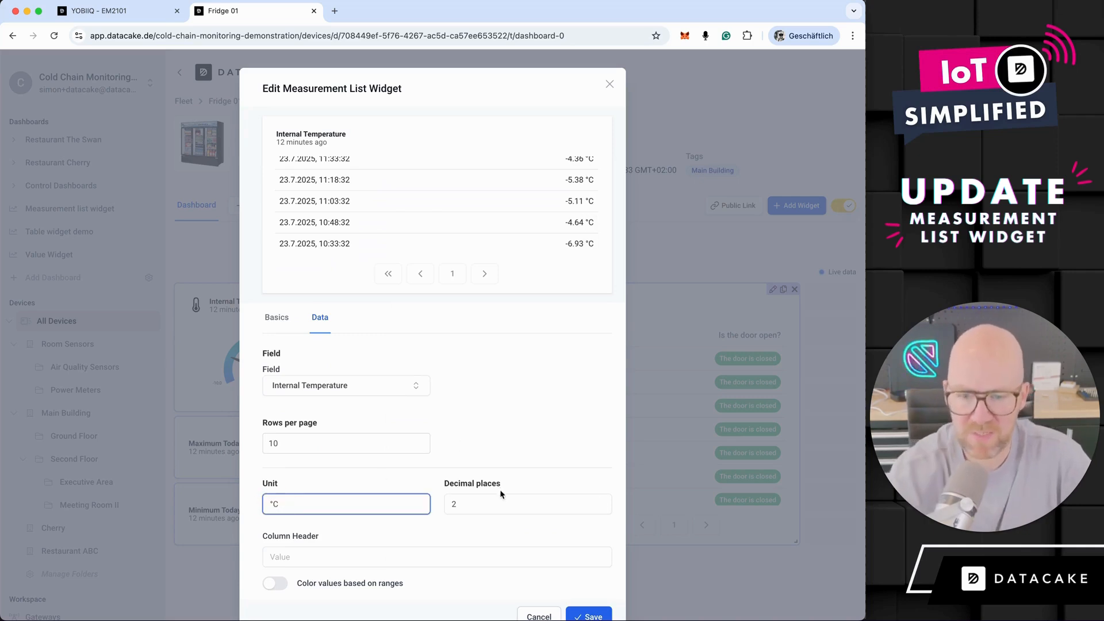
# - Save the Internal Temperature list, place it beside the Door Open list, widen both widgets and leave edit mode
pyautogui.scroll(4, 573, 253)
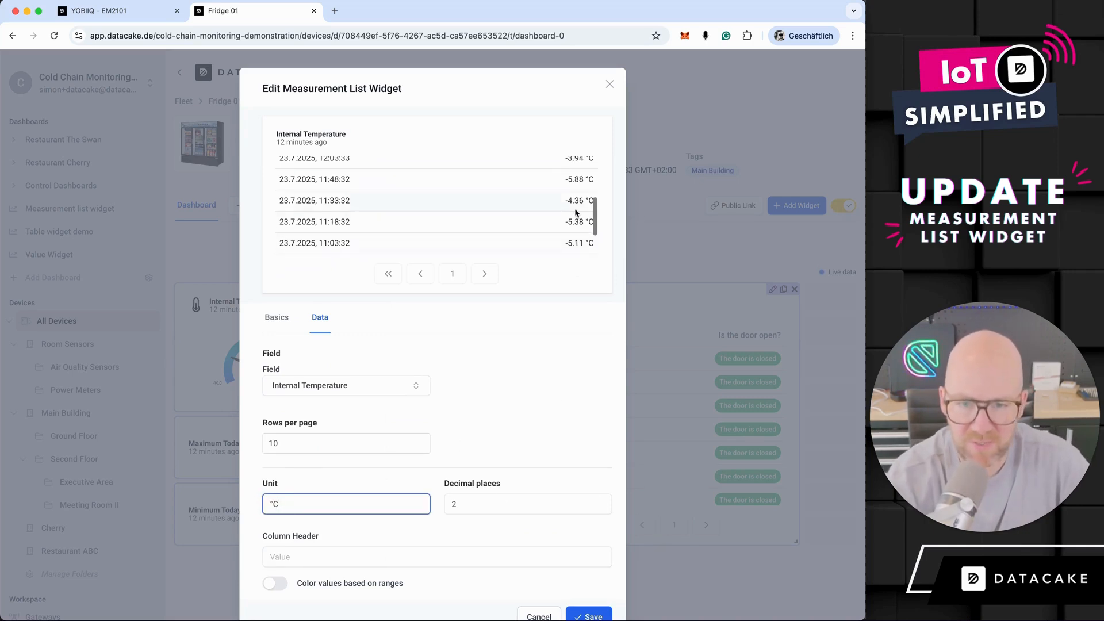
pyautogui.click(597, 618)
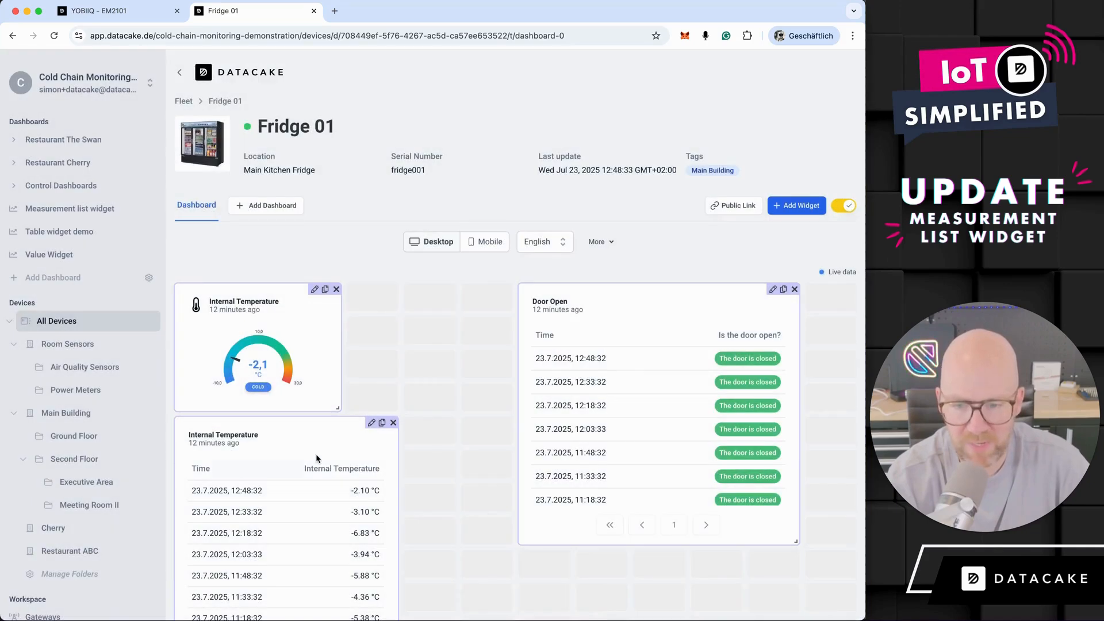
pyautogui.moveTo(316, 460); pyautogui.dragTo(317, 322)
pyautogui.moveTo(395, 573); pyautogui.dragTo(510, 549)
pyautogui.moveTo(805, 548); pyautogui.dragTo(857, 542)
pyautogui.click(845, 206)
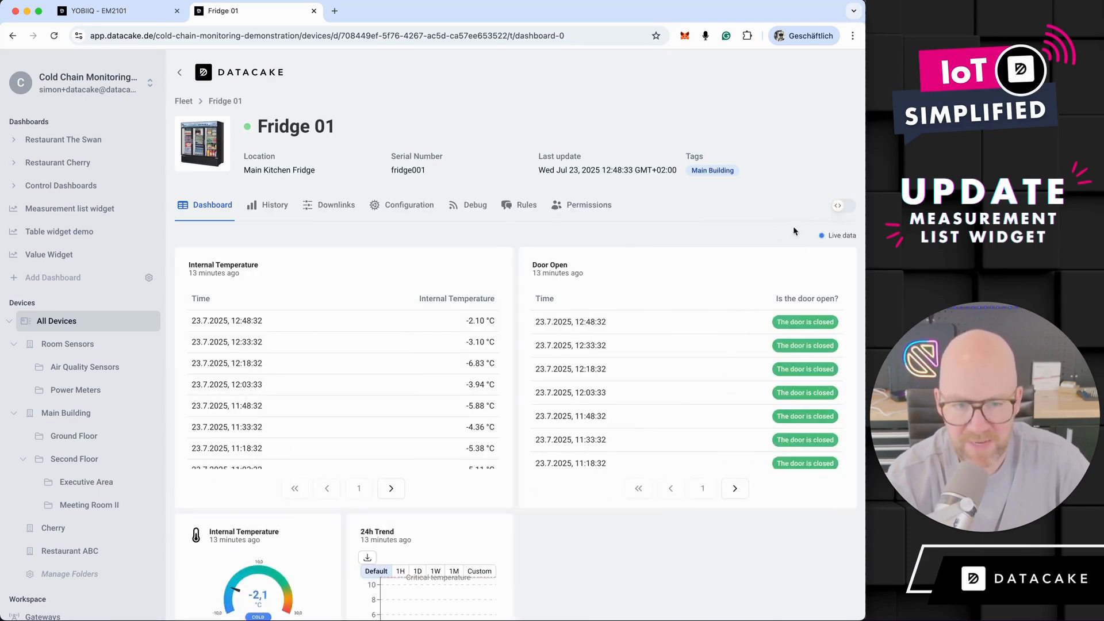
# - Enable range-based value coloring in the Internal Temperature widget's data settings and add three empty ranges
pyautogui.click(845, 206)
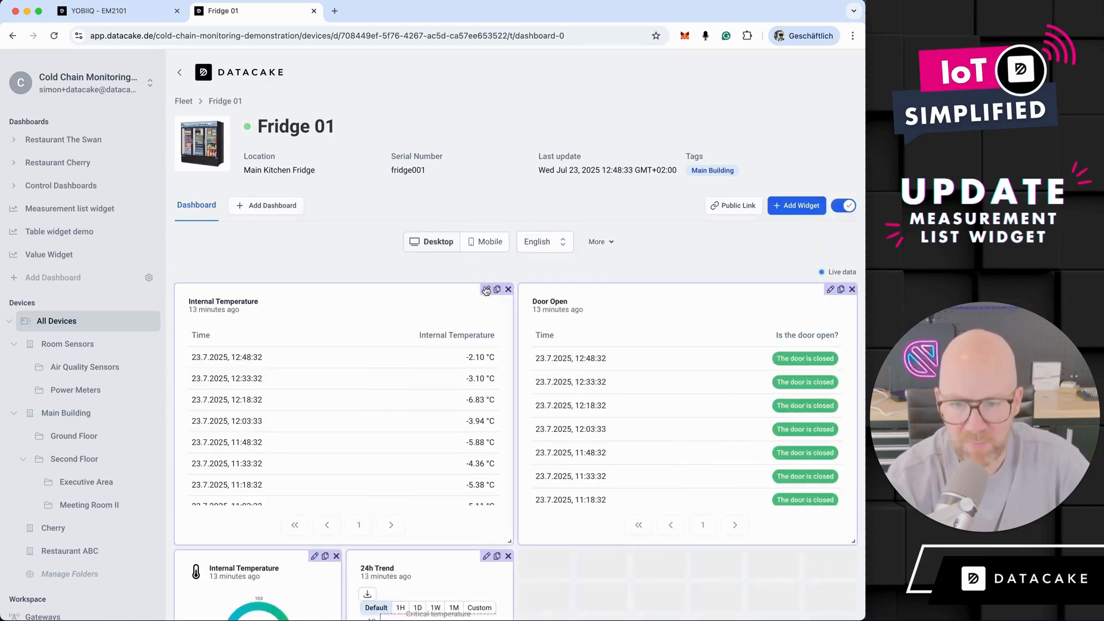
pyautogui.click(486, 289)
pyautogui.click(318, 383)
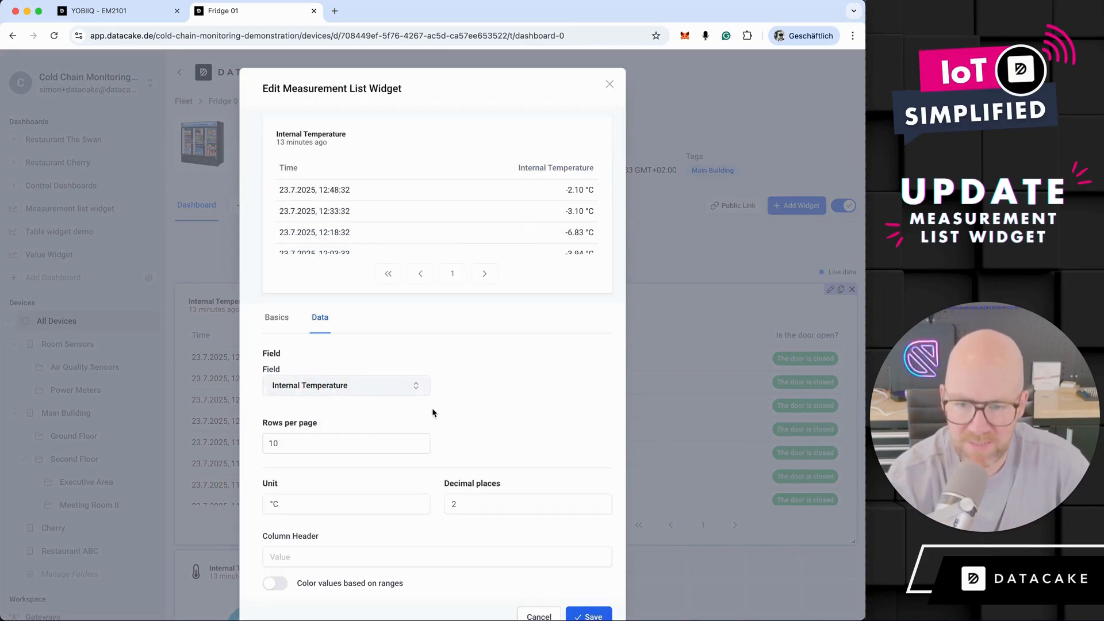
pyautogui.scroll(-3, 493, 426)
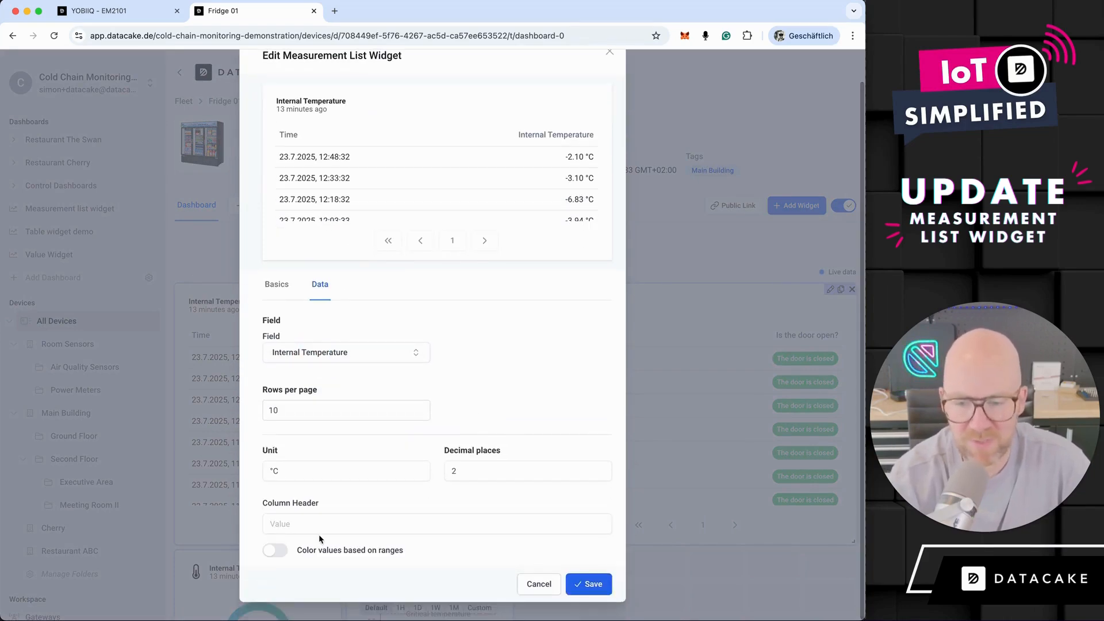
pyautogui.click(280, 553)
pyautogui.scroll(-4, 422, 546)
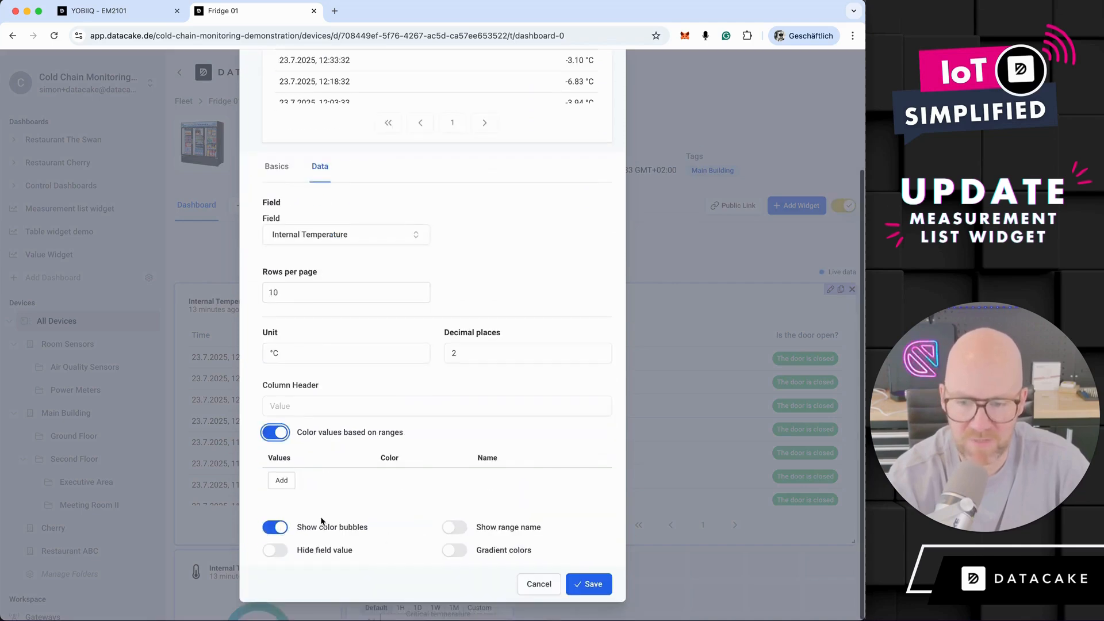
pyautogui.click(282, 480)
pyautogui.click(282, 510)
pyautogui.click(282, 540)
# - Set the three range values to -10, -5 and 0
pyautogui.click(307, 482)
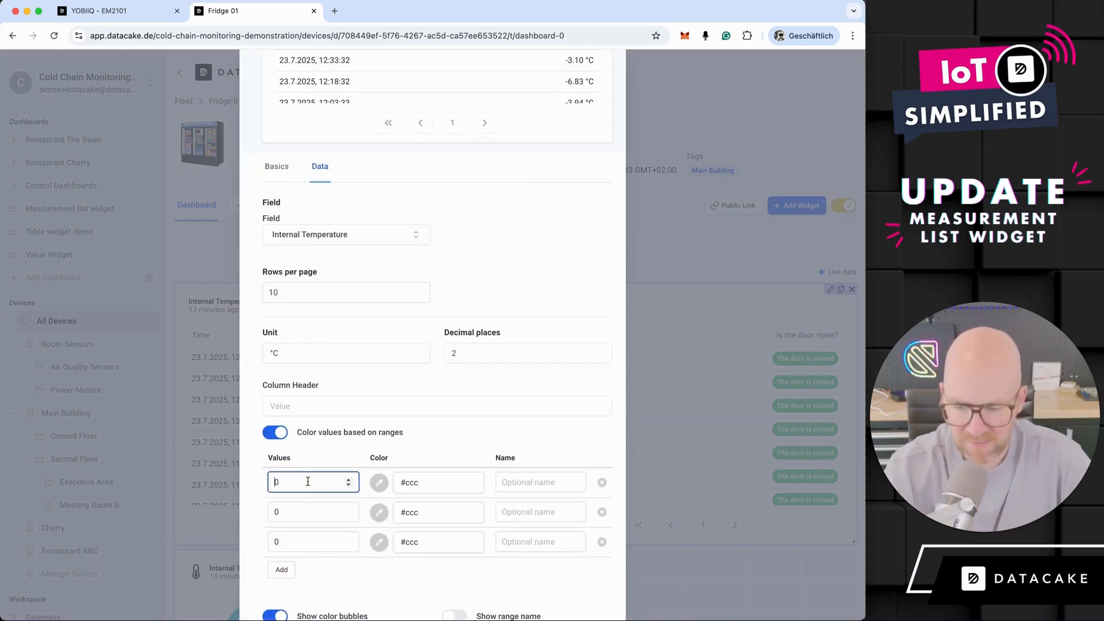
pyautogui.write('-1')
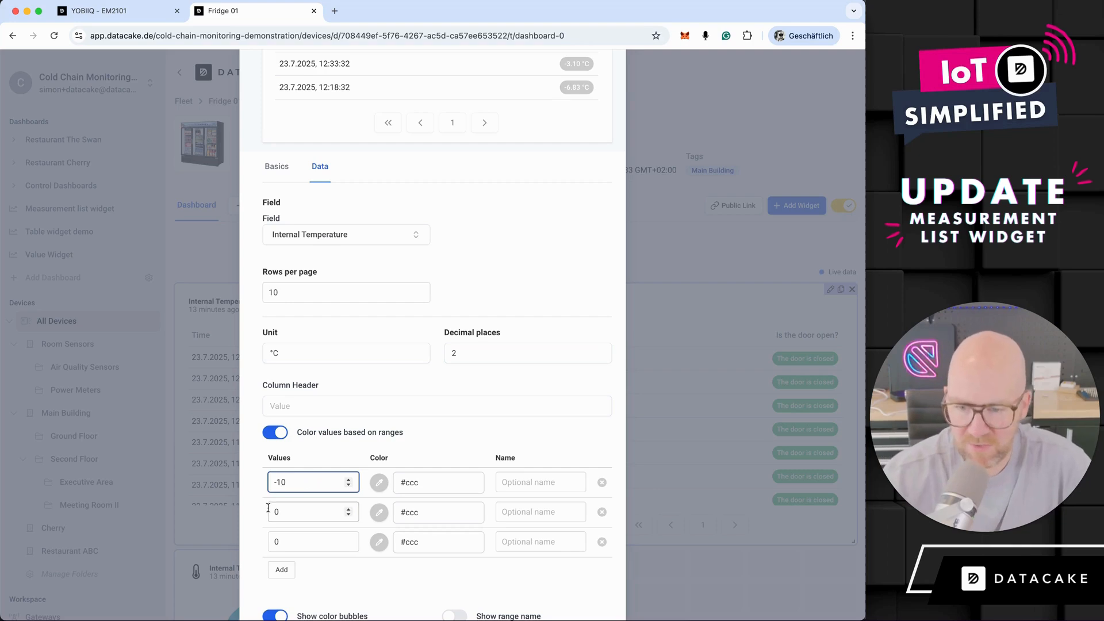
pyautogui.click(273, 514)
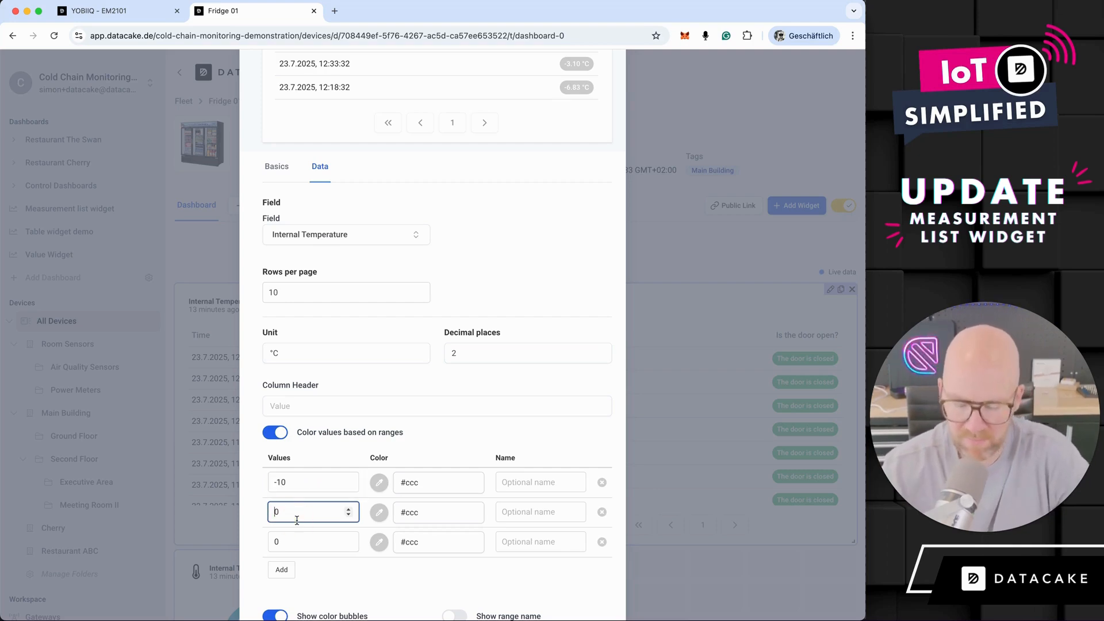
pyautogui.write('-5')
pyautogui.click(291, 540)
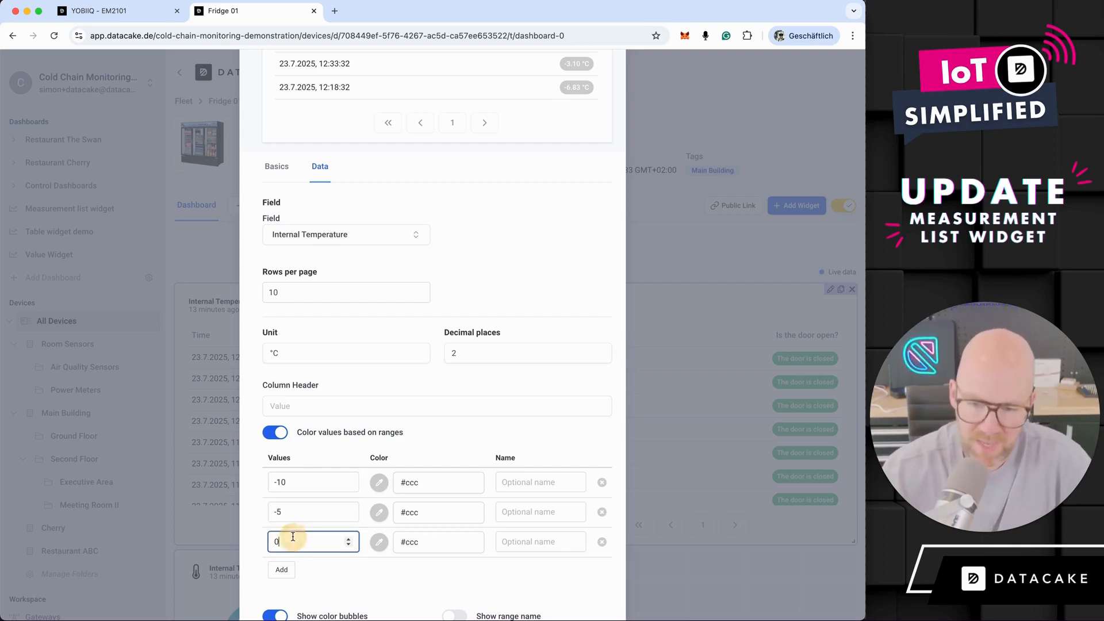
# - Color the 0 range red #f56565, the -5 range yellow #ecc94b and the -10 range blue #4299e1
pyautogui.click(378, 541)
pyautogui.click(414, 569)
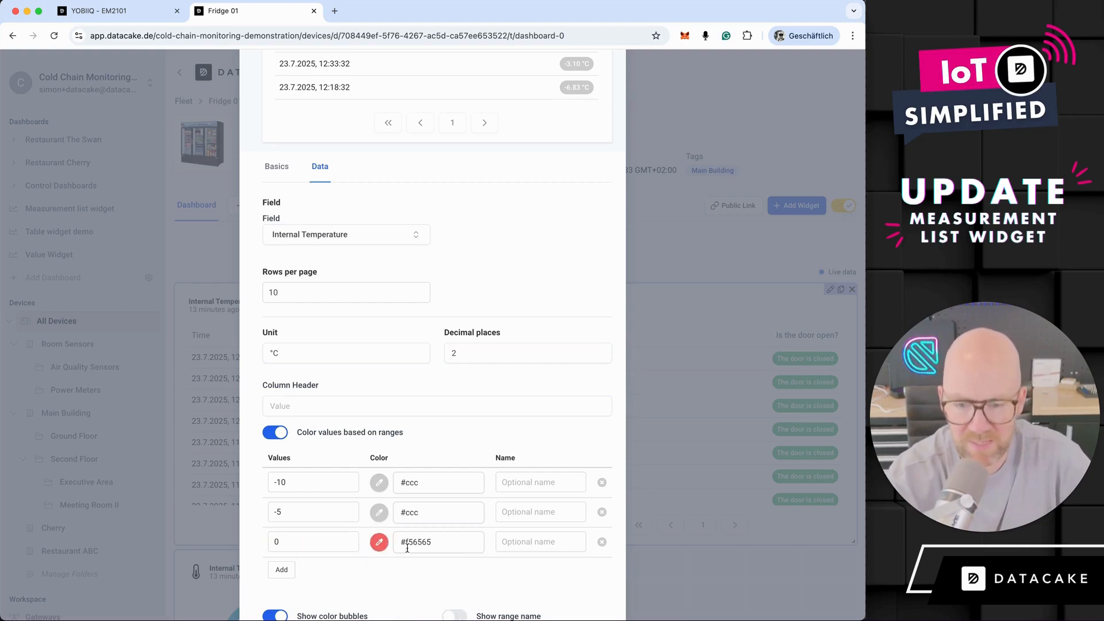
pyautogui.click(379, 512)
pyautogui.click(389, 562)
pyautogui.click(379, 483)
pyautogui.click(415, 532)
pyautogui.click(379, 482)
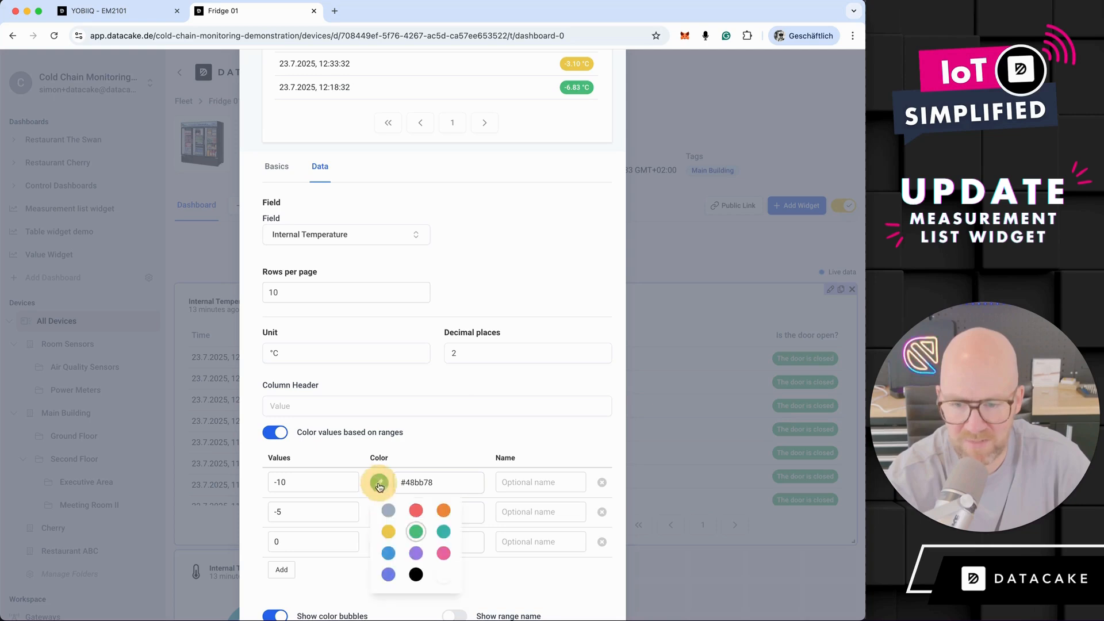
pyautogui.click(390, 554)
# - Name the -10 range Okay, the -5 range Temperature Medium and the 0 range Critical Temperature
pyautogui.click(537, 489)
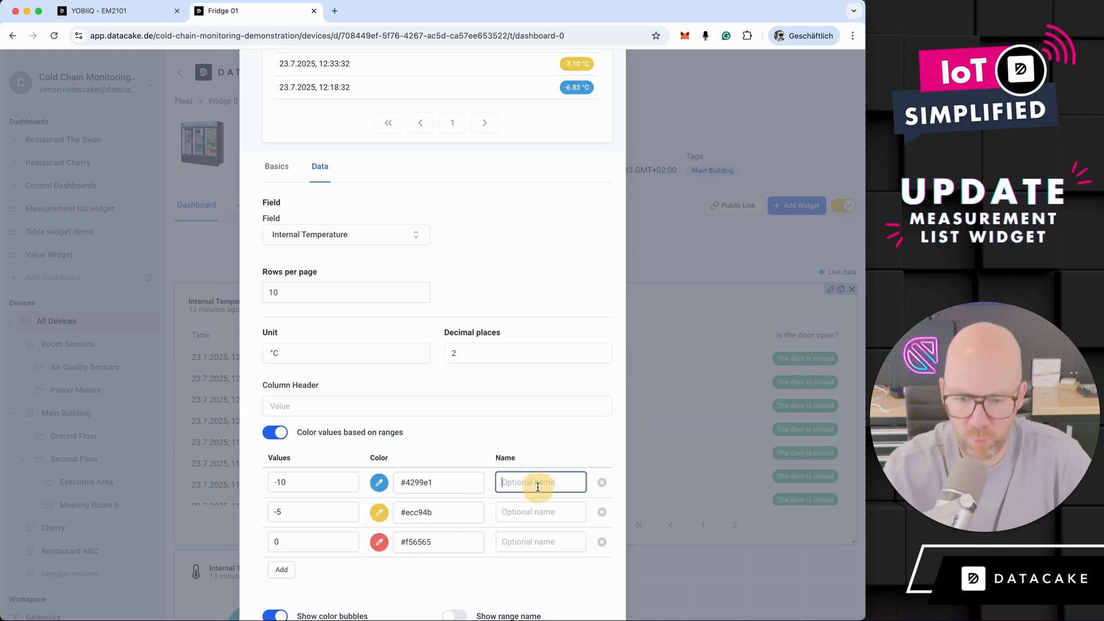
pyautogui.write('Okay')
pyautogui.click(526, 510)
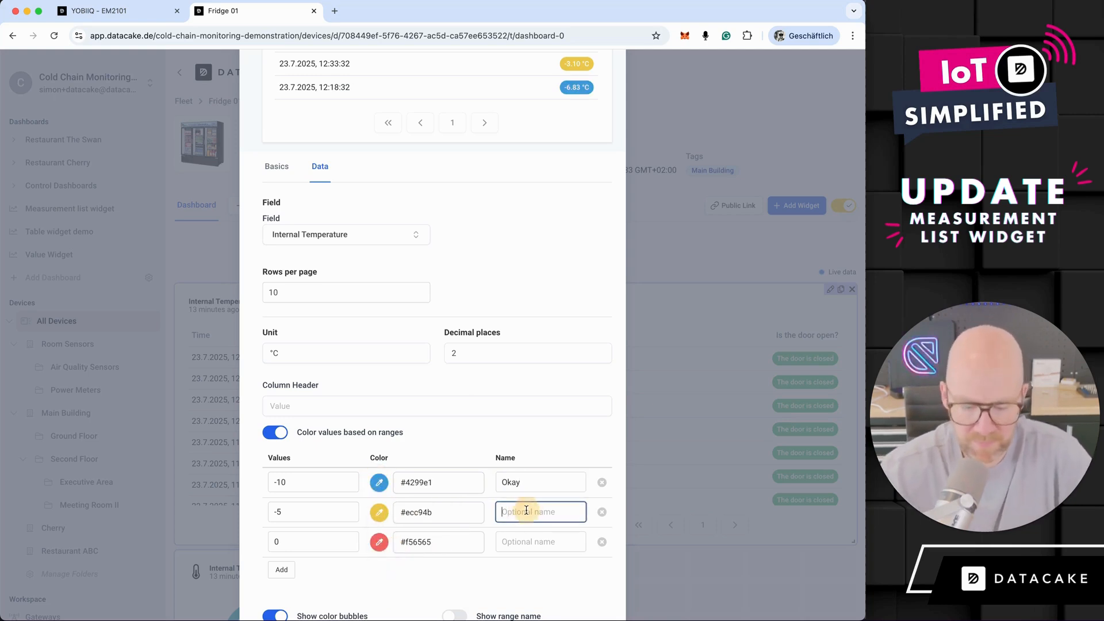
pyautogui.write('Check Temperatu')
pyautogui.press('super+a')
pyautogui.write('Temperature')
pyautogui.write('Medi')
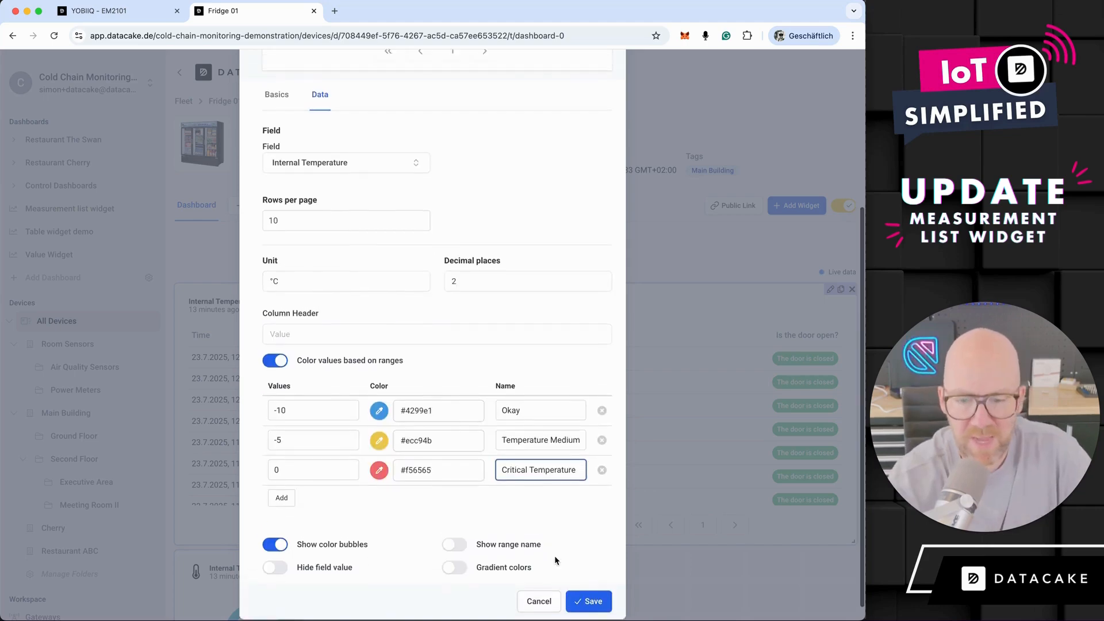
# - Turn the color bubbles off to compare the value styling in the preview, and turn them back on
pyautogui.scroll(5, 554, 555)
pyautogui.scroll(-3, 588, 209)
pyautogui.scroll(-2, 587, 208)
pyautogui.scroll(5, 583, 211)
pyautogui.scroll(-8, 588, 571)
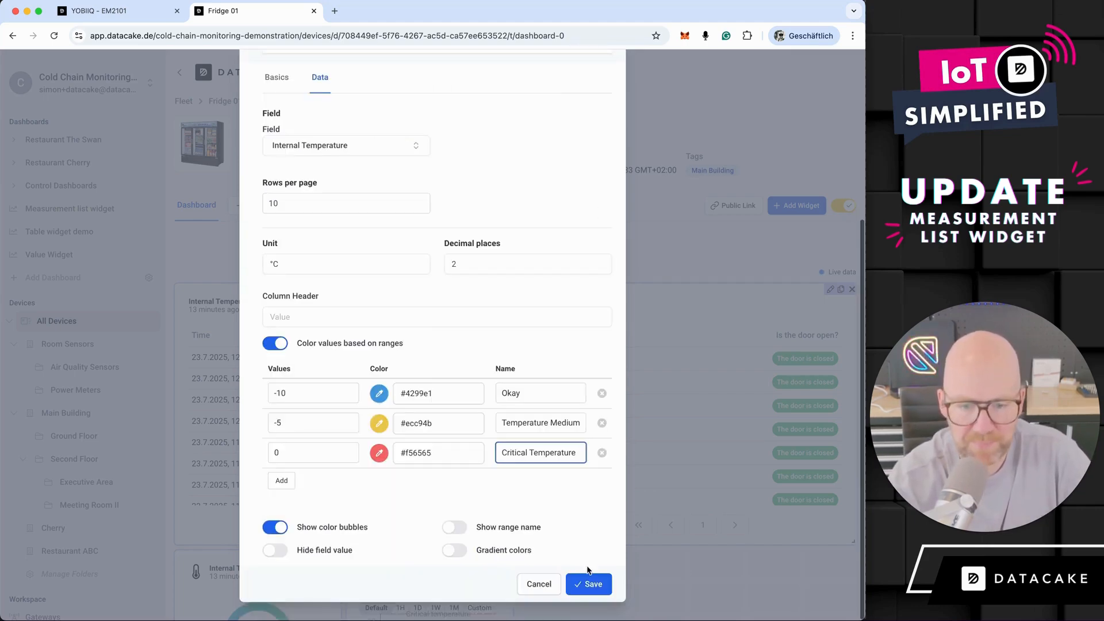
pyautogui.click(279, 532)
pyautogui.scroll(8, 325, 527)
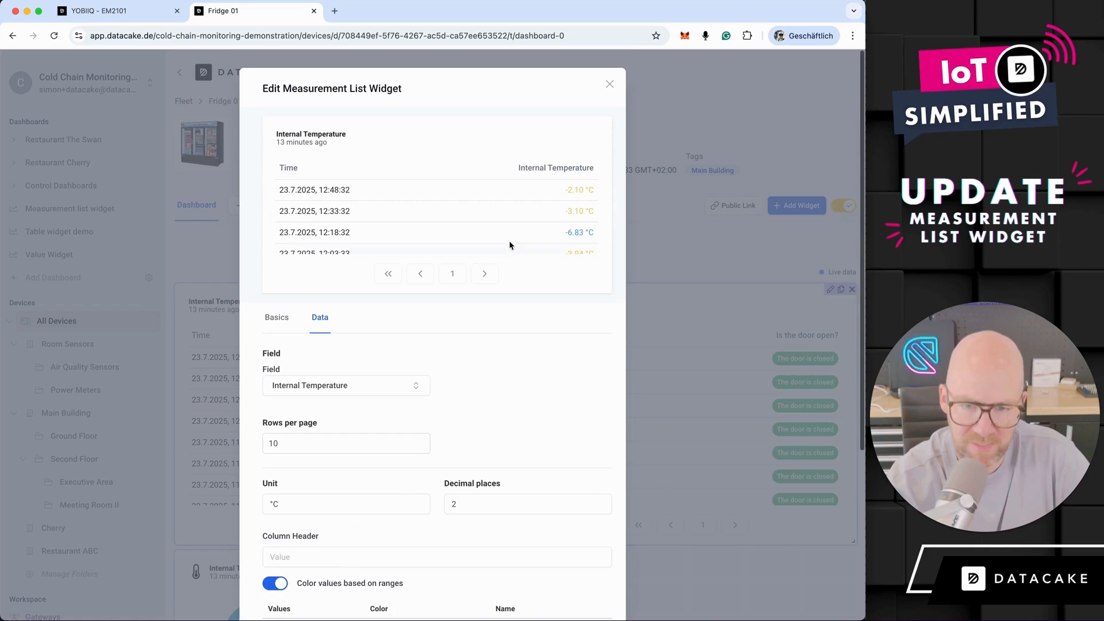
pyautogui.scroll(-3, 553, 217)
pyautogui.scroll(3, 553, 216)
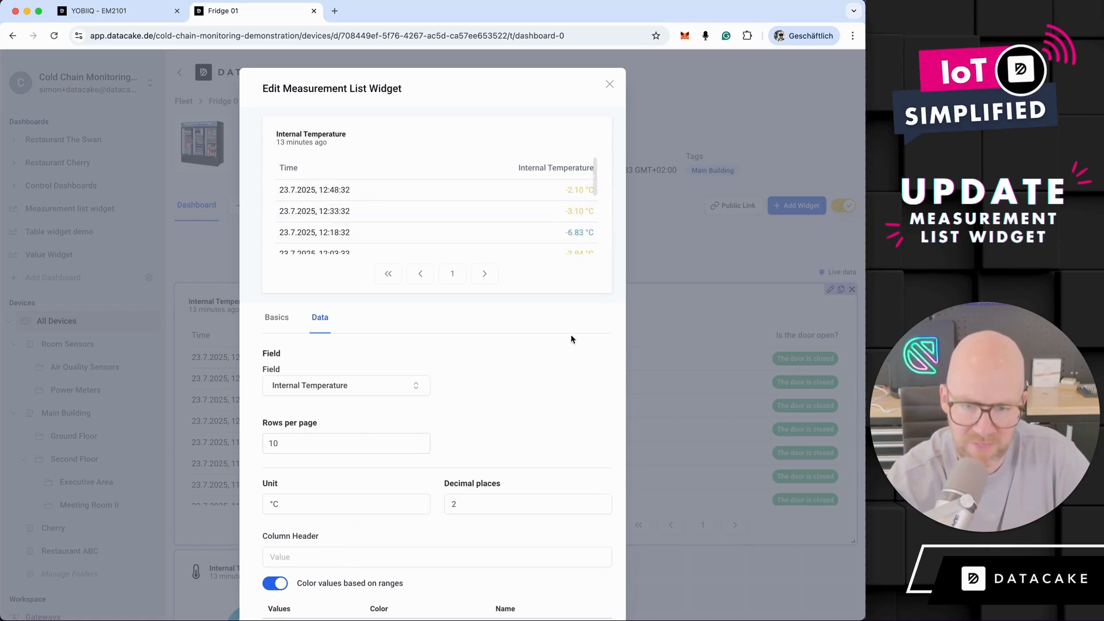
pyautogui.scroll(-8, 551, 359)
pyautogui.click(276, 526)
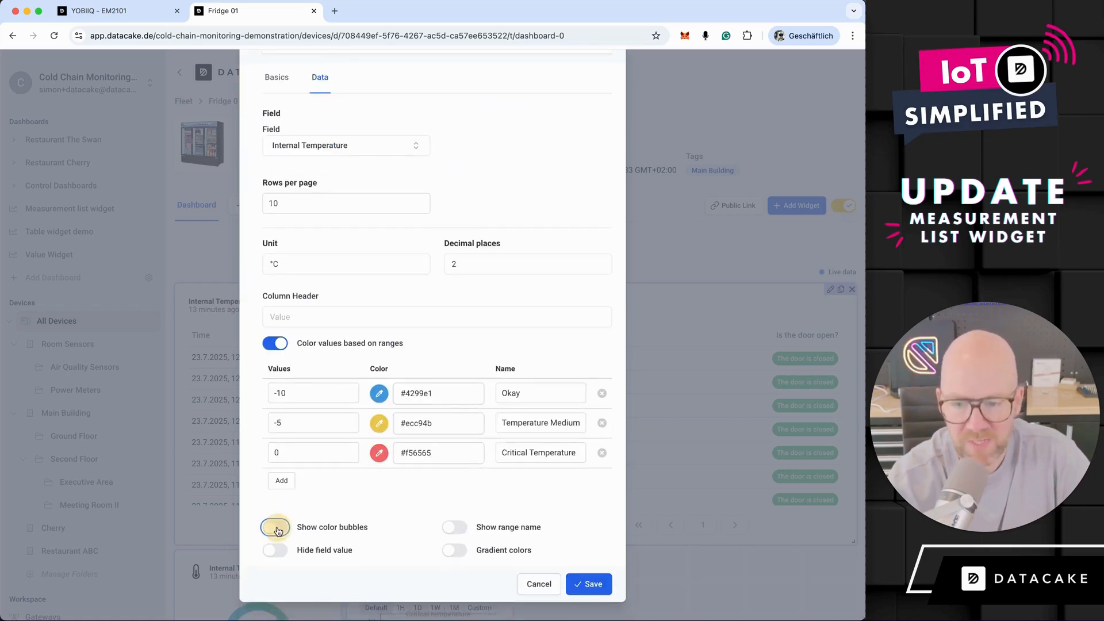
pyautogui.scroll(8, 533, 302)
pyautogui.scroll(-5, 537, 333)
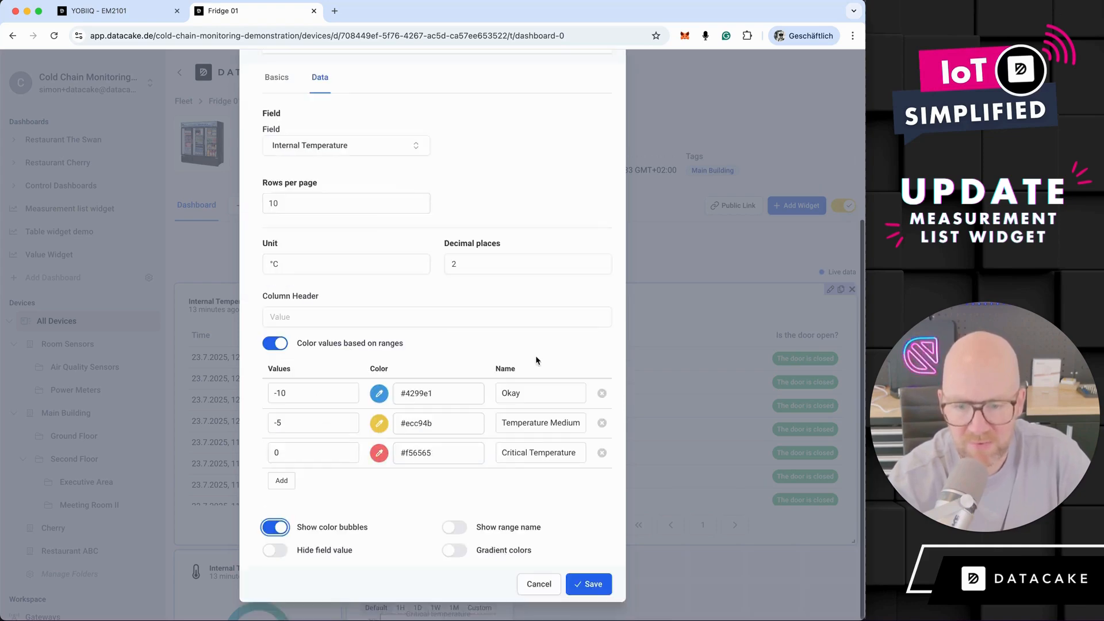
# - Show the range names with the temperature values and look through the preview rows
pyautogui.click(455, 527)
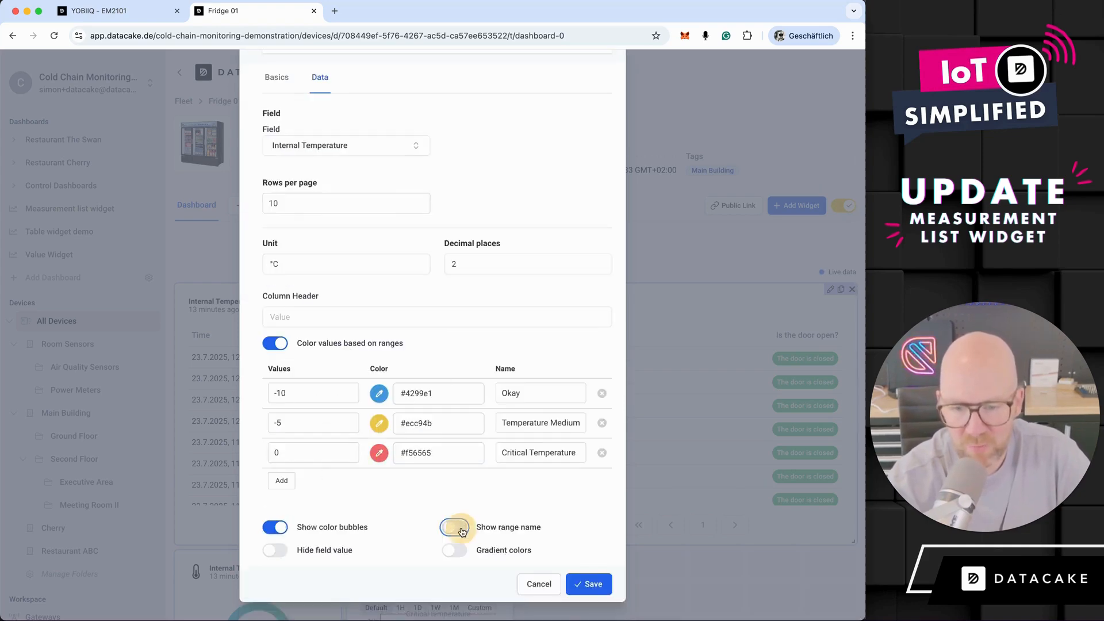
pyautogui.scroll(5, 514, 535)
pyautogui.scroll(-3, 554, 228)
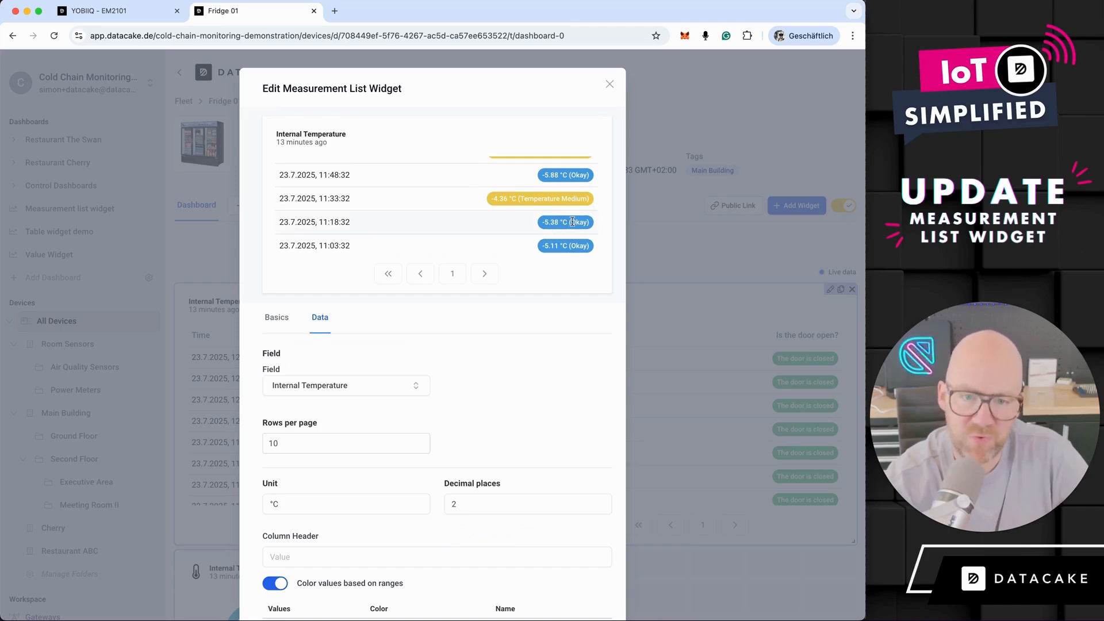
pyautogui.scroll(-5, 531, 407)
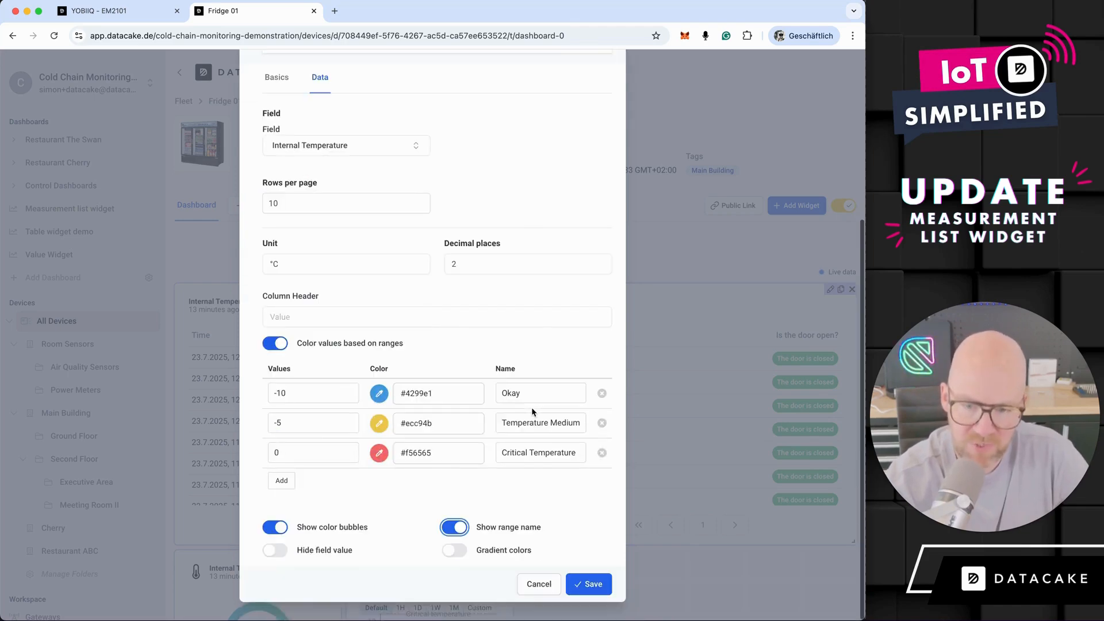
# - Enable gradient colors for the ranges, check the preview and save the widget
pyautogui.click(449, 551)
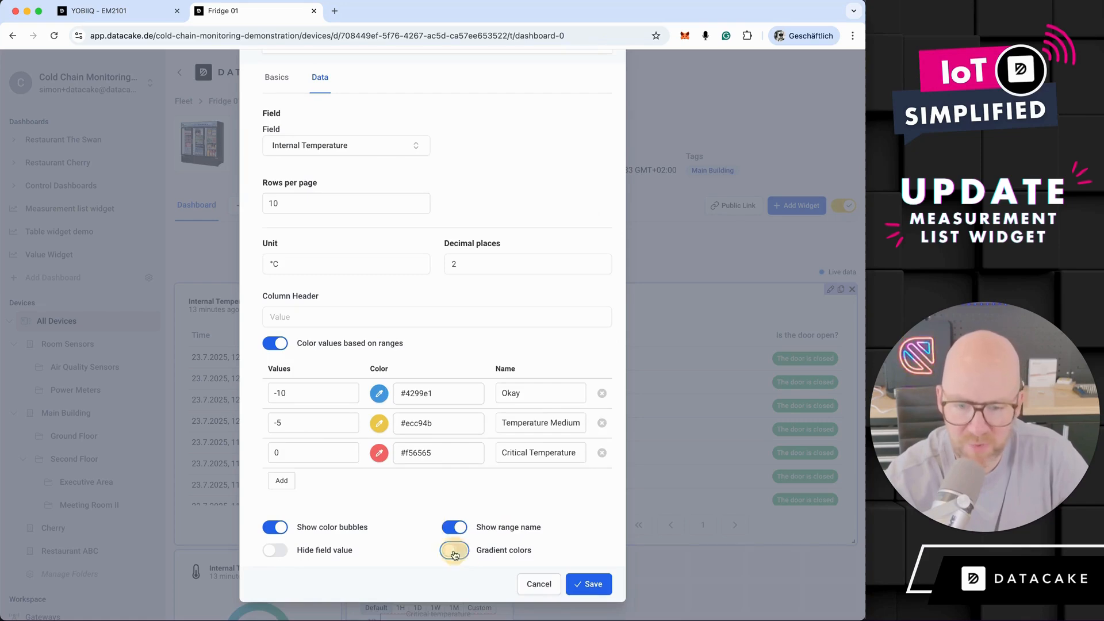
pyautogui.scroll(5, 543, 527)
pyautogui.scroll(-3, 560, 234)
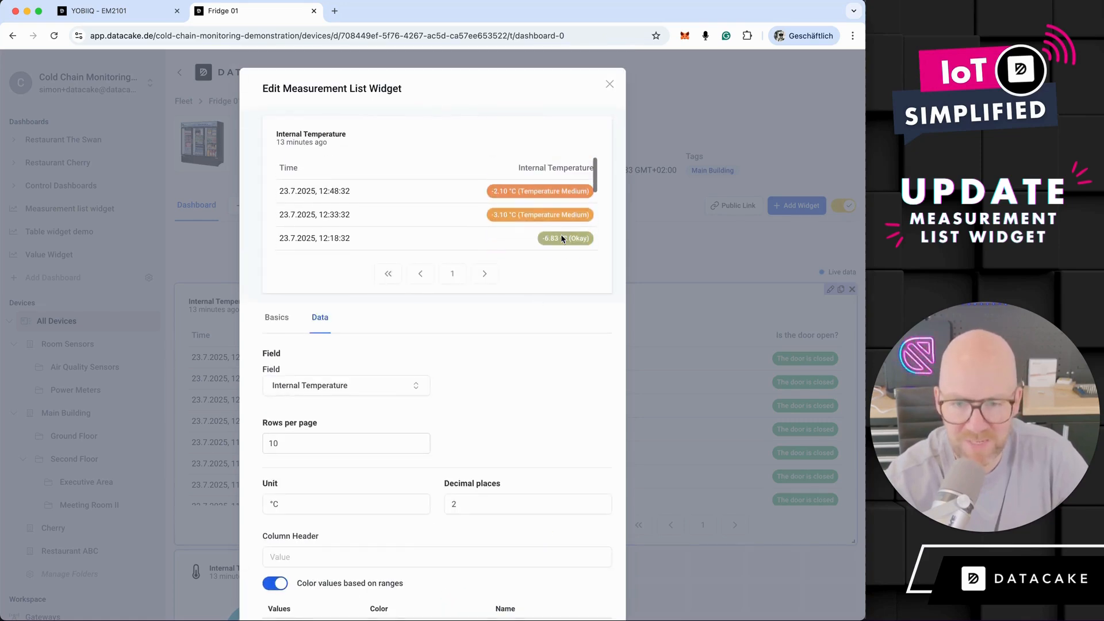
pyautogui.scroll(-5, 585, 585)
pyautogui.click(588, 585)
# - Make the Internal Temperature list taller so that all its rows fit, and leave edit mode
pyautogui.moveTo(509, 541); pyautogui.dragTo(521, 614)
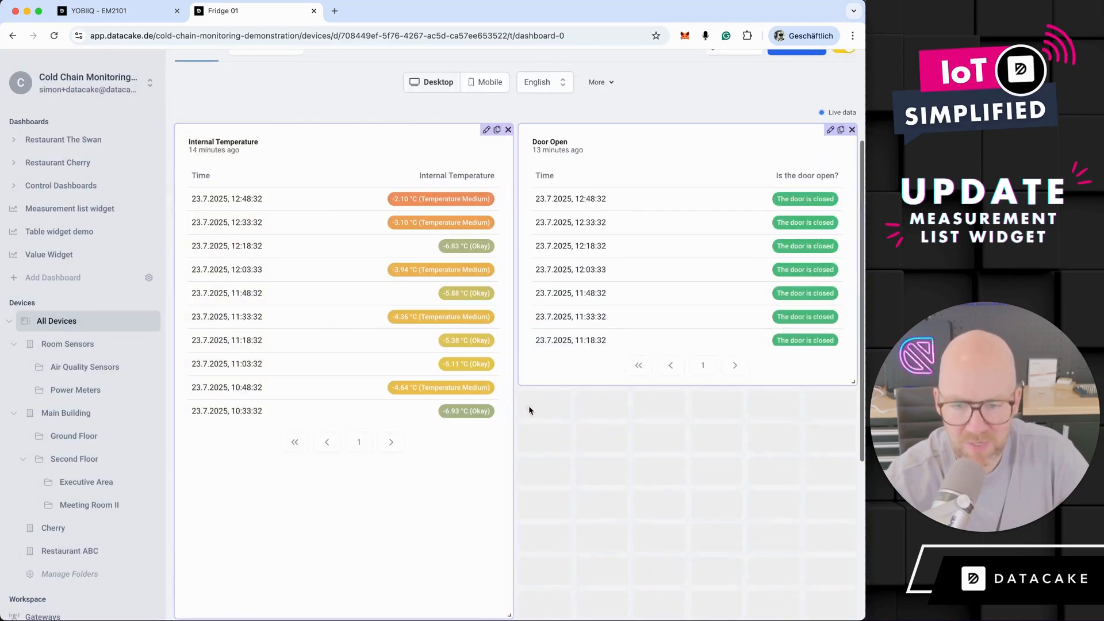
pyautogui.scroll(3, 836, 144)
pyautogui.click(845, 206)
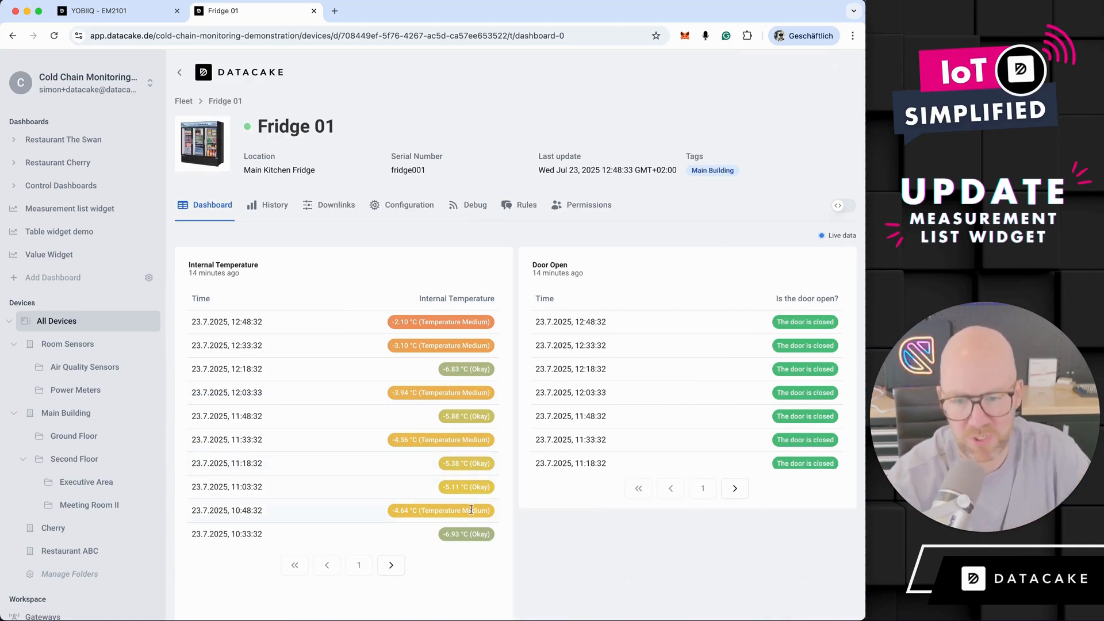
# - Reopen the Internal Temperature widget's data settings, hide the field value and save the widget
pyautogui.click(842, 208)
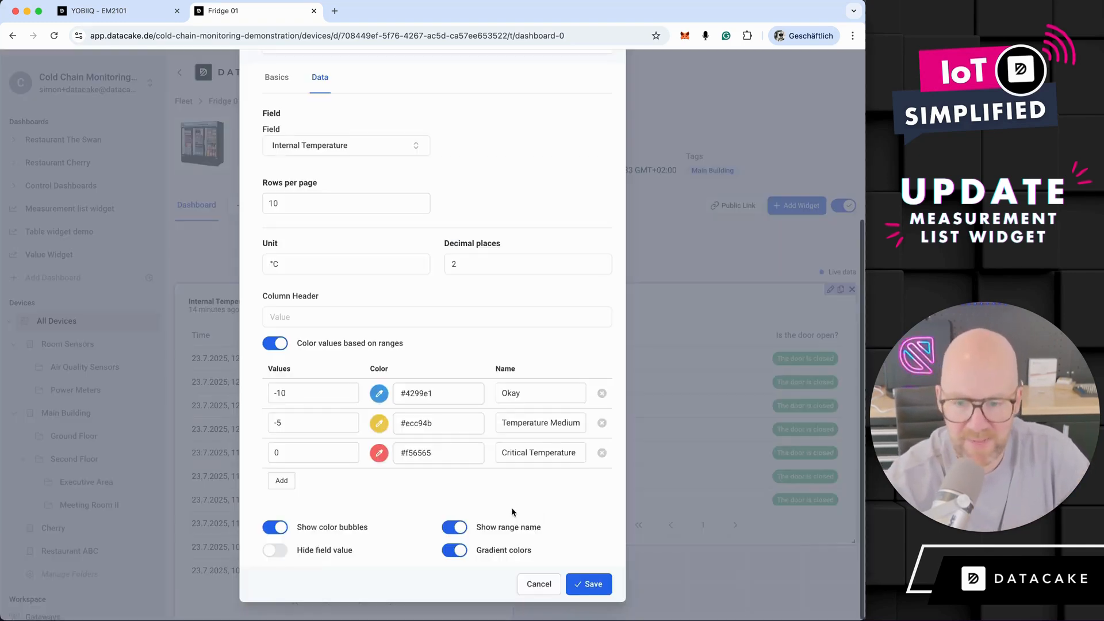
pyautogui.click(275, 550)
pyautogui.click(580, 587)
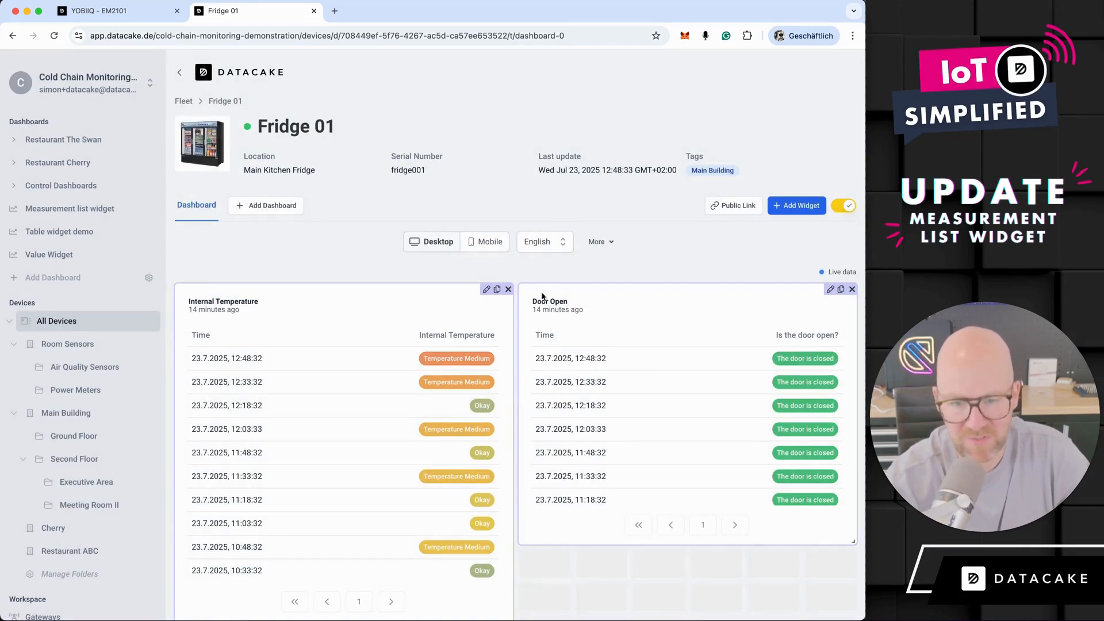
# - Turn off gradient colors for the Internal Temperature list and save the widget
pyautogui.click(487, 289)
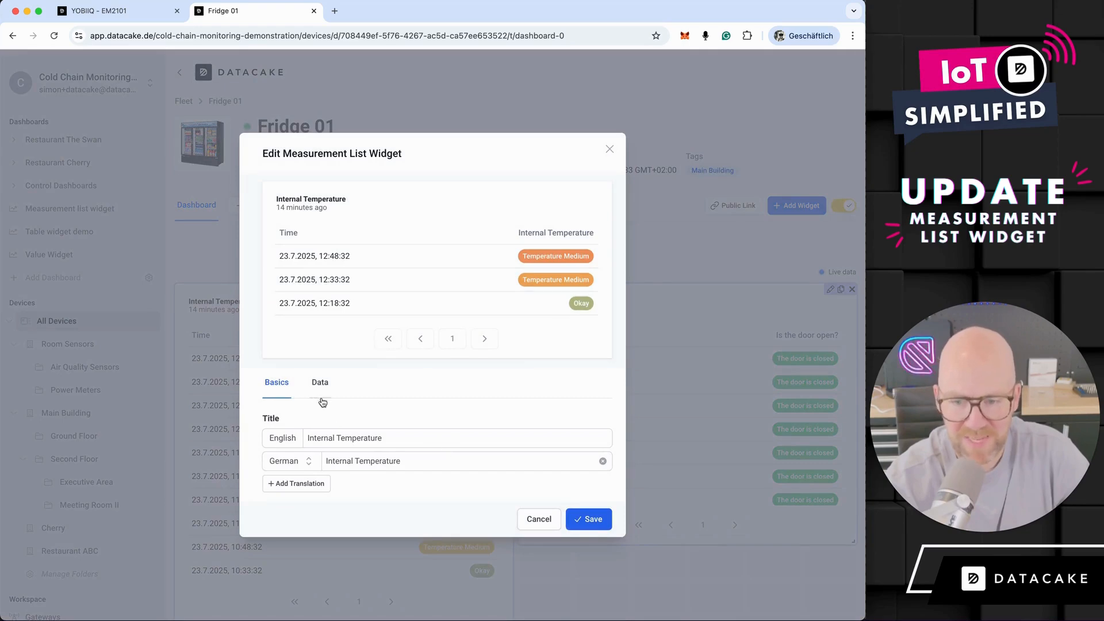
pyautogui.click(320, 382)
pyautogui.scroll(-5, 451, 468)
pyautogui.click(455, 550)
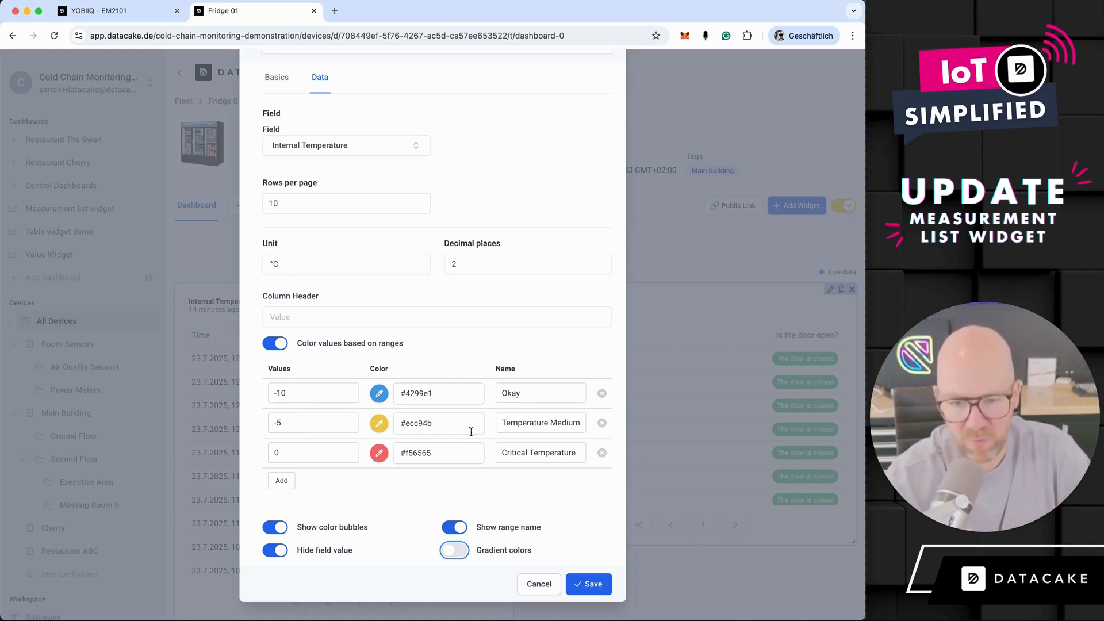
pyautogui.click(599, 584)
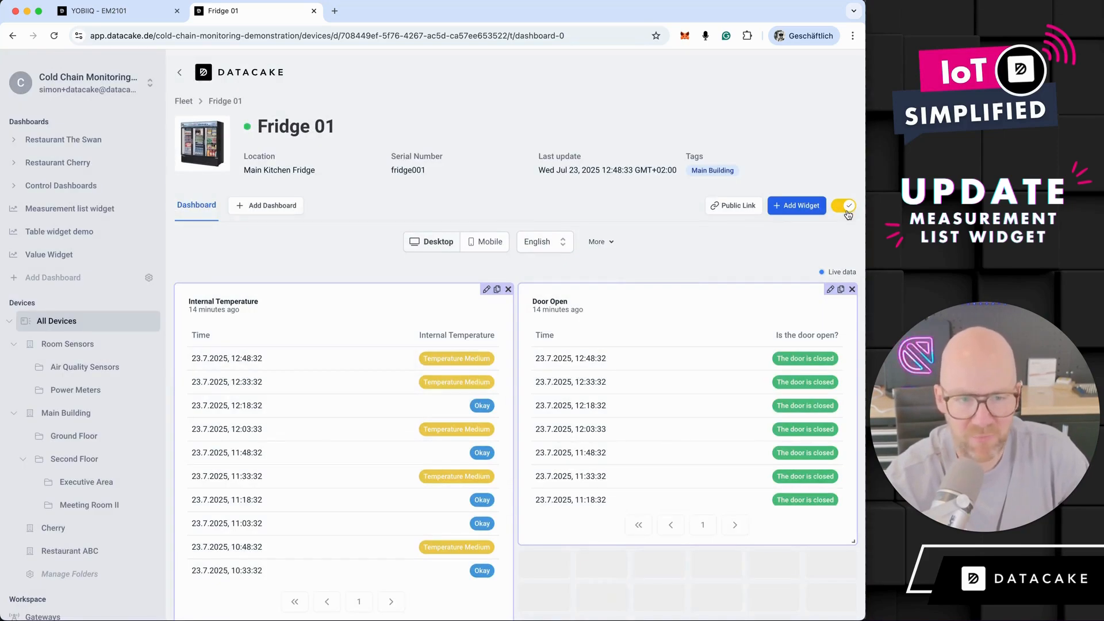
# - Leave edit mode and review the finished lists on the Fridge 01 dashboard
pyautogui.click(845, 207)
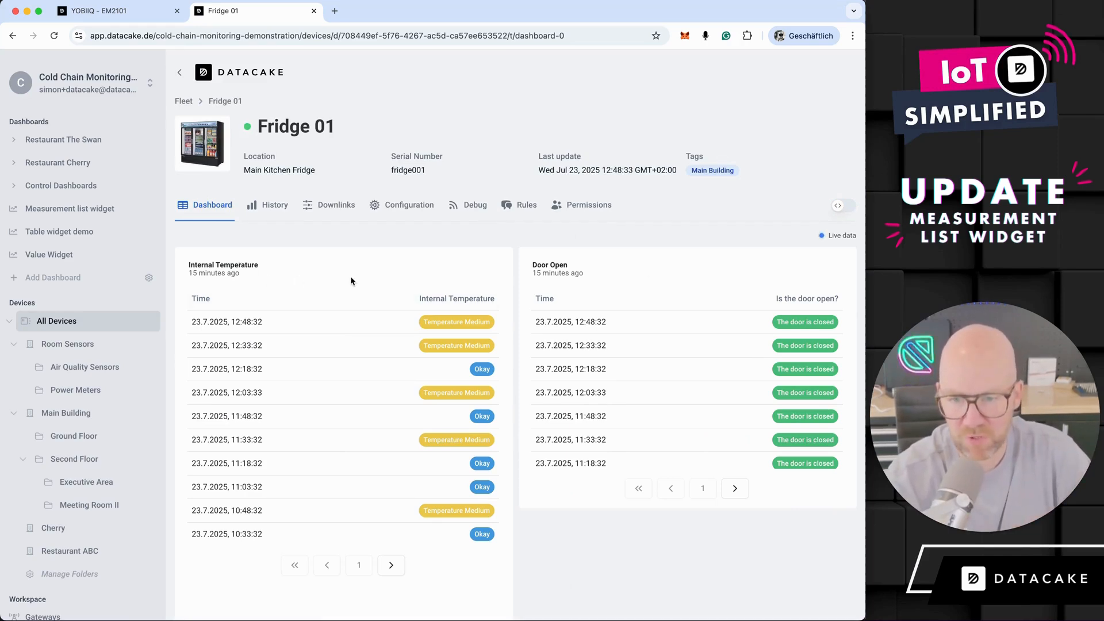
pyautogui.scroll(-3, 519, 322)
pyautogui.scroll(3, 519, 322)
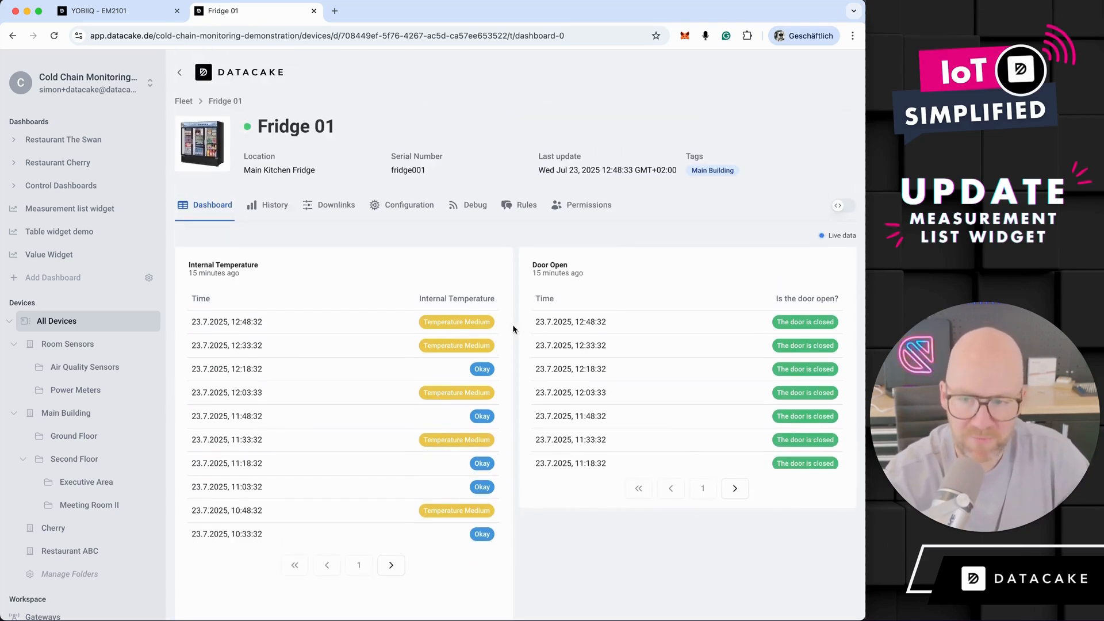